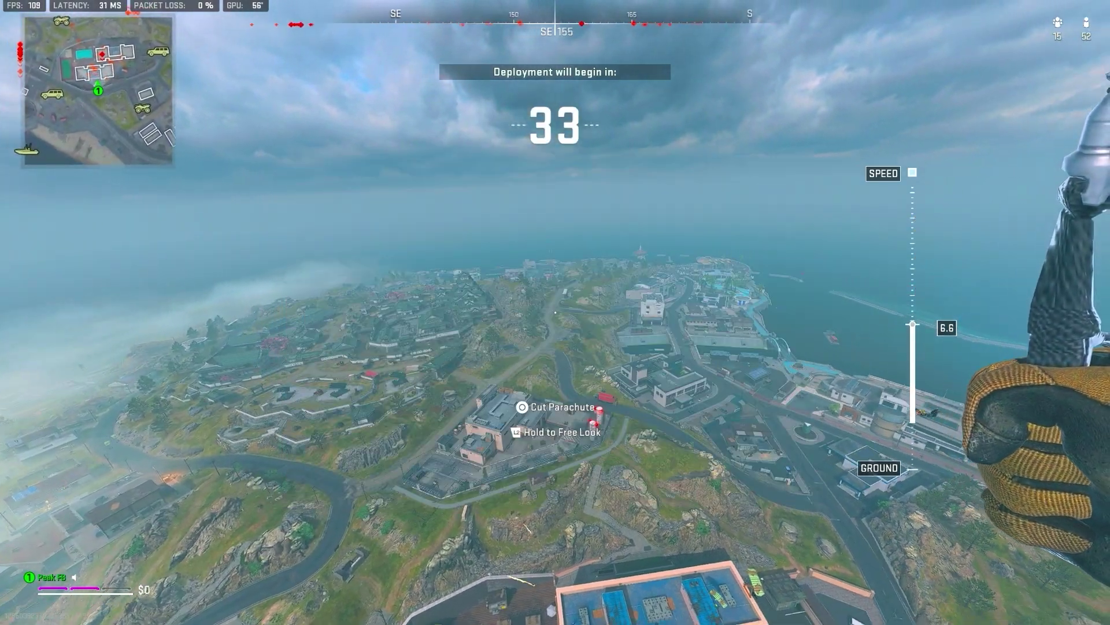
{"action": "key", "text": "c"}
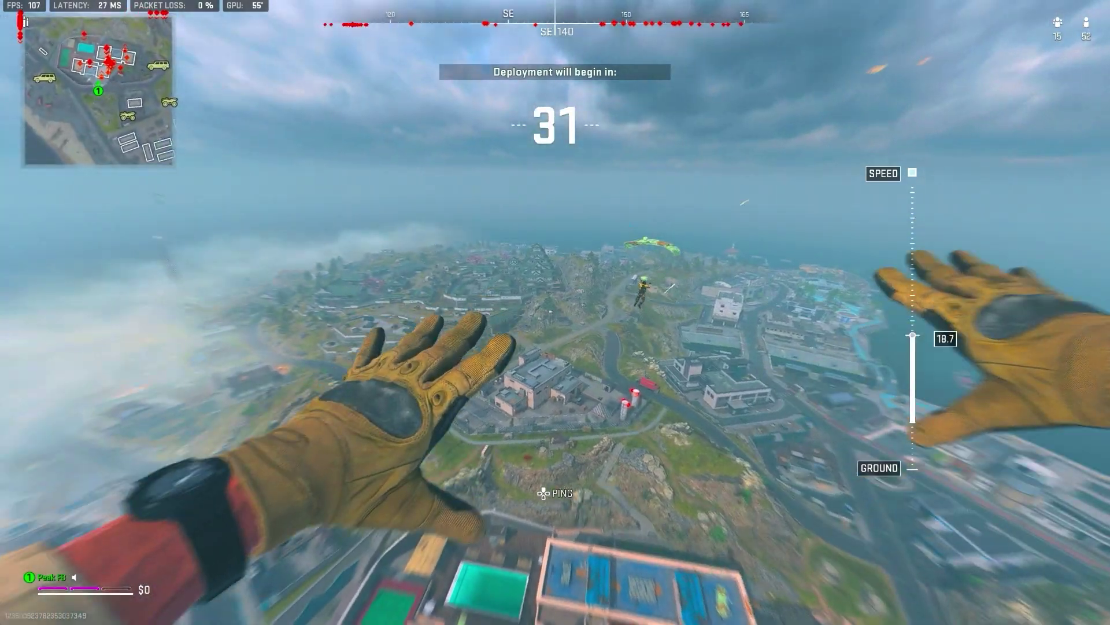
{"action": "key", "text": "space"}
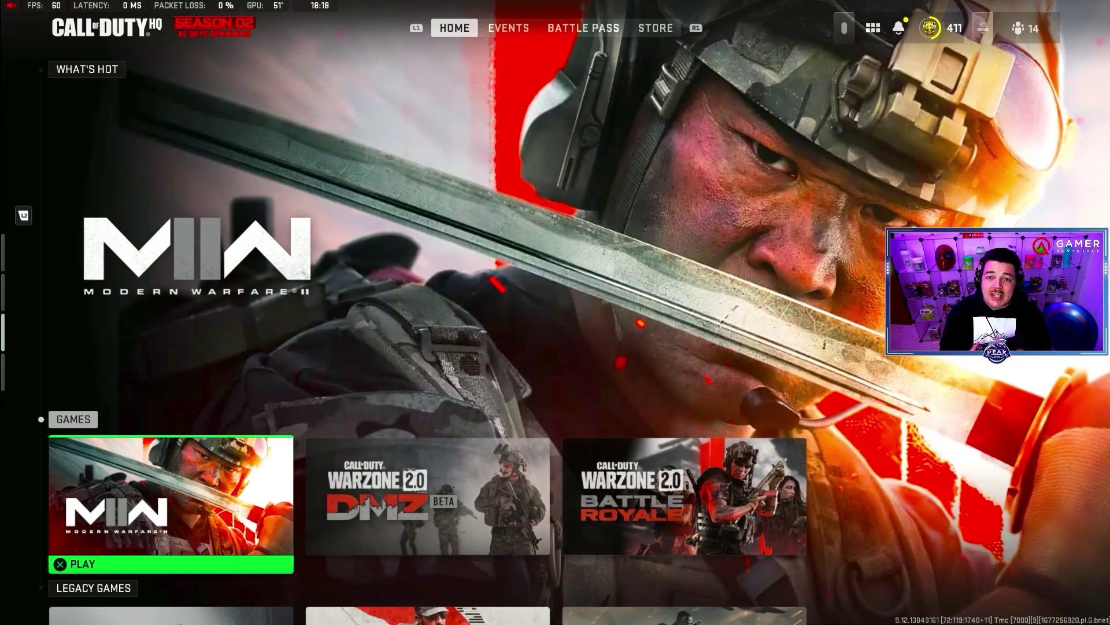
Open the game's Interface settings
{"action": "key", "text": "Escape"}
{"action": "key", "text": "Right"}
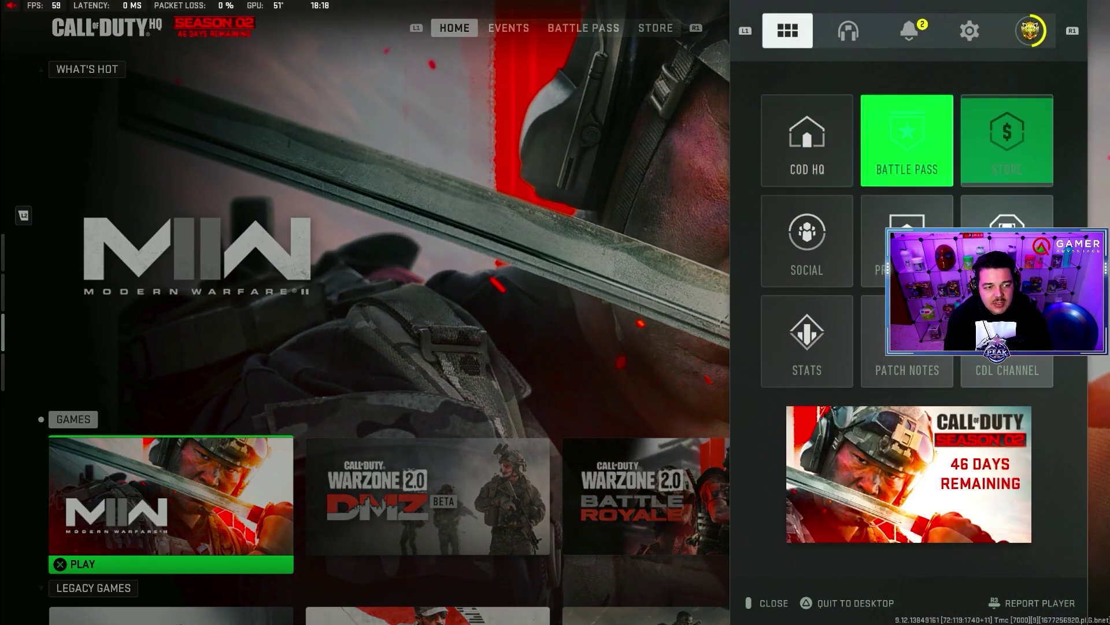
{"action": "key", "text": "e"}
{"action": "key", "text": "e"}
{"action": "key", "text": "e"}
{"action": "key", "text": "Down"}
{"action": "key", "text": "Down"}
{"action": "key", "text": "Down"}
{"action": "key", "text": "Down"}
{"action": "key", "text": "Down"}
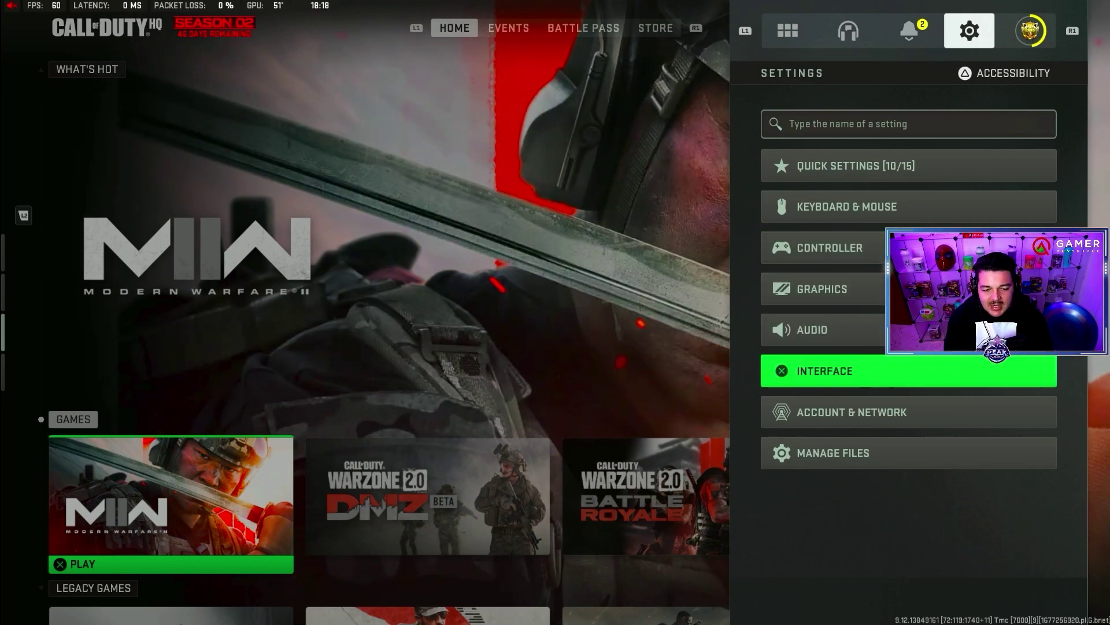
{"action": "key", "text": "Return"}
Open the Color Customization options within the Interface settings
{"action": "key", "text": "Down"}
{"action": "key", "text": "Down"}
{"action": "key", "text": "Down"}
{"action": "key", "text": "Down"}
{"action": "key", "text": "Down"}
{"action": "key", "text": "Down"}
{"action": "key", "text": "Down"}
{"action": "key", "text": "Down"}
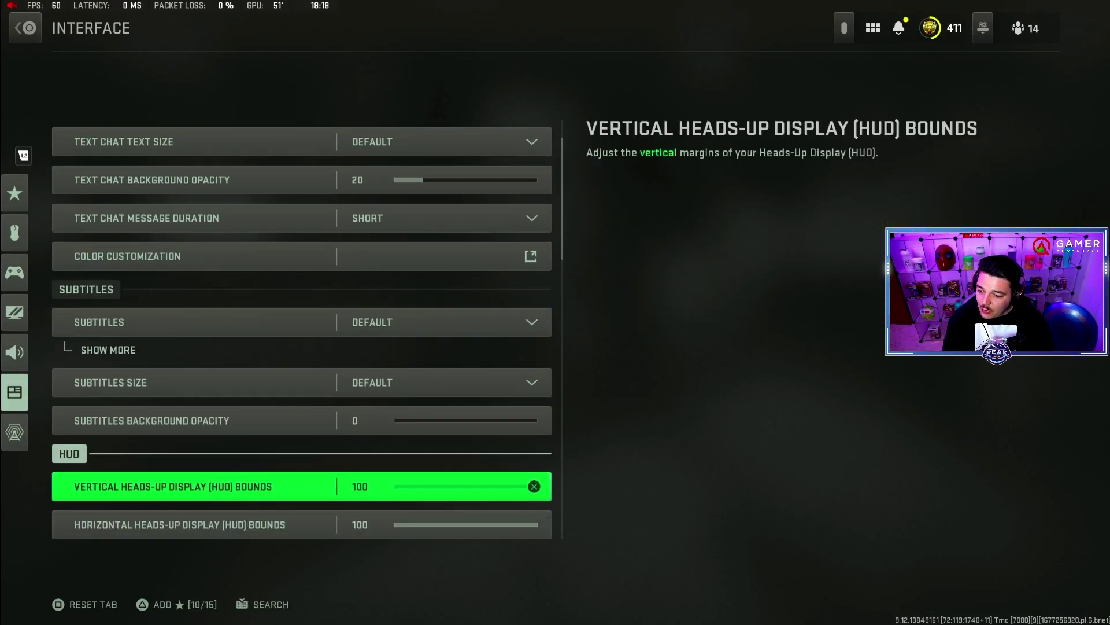
{"action": "key", "text": "Up"}
{"action": "key", "text": "Up"}
{"action": "key", "text": "Up"}
{"action": "key", "text": "Up"}
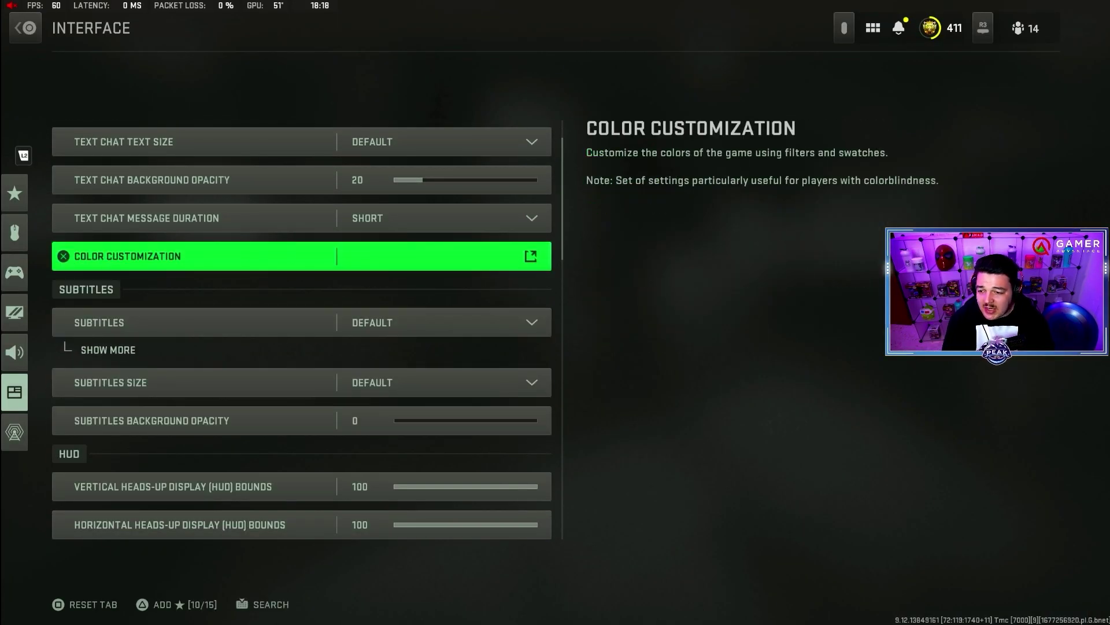
{"action": "key", "text": "Return"}
Set the color filter to Filter 2 with Both as its target, and check the World Color Intensity
{"action": "key", "text": "Return"}
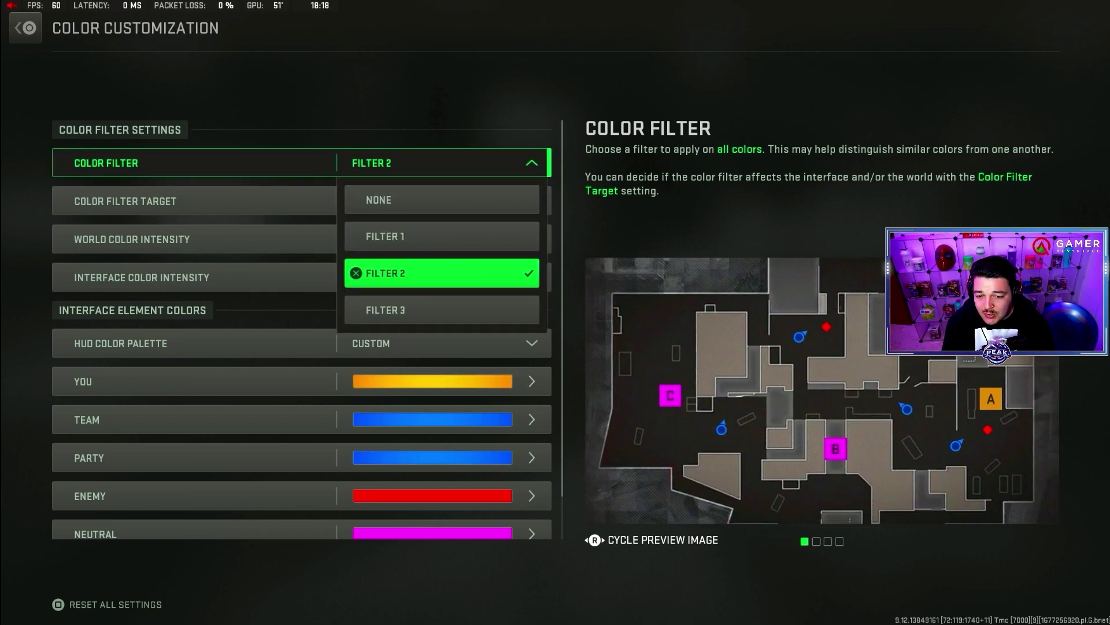
{"action": "key", "text": "Return"}
{"action": "key", "text": "Down"}
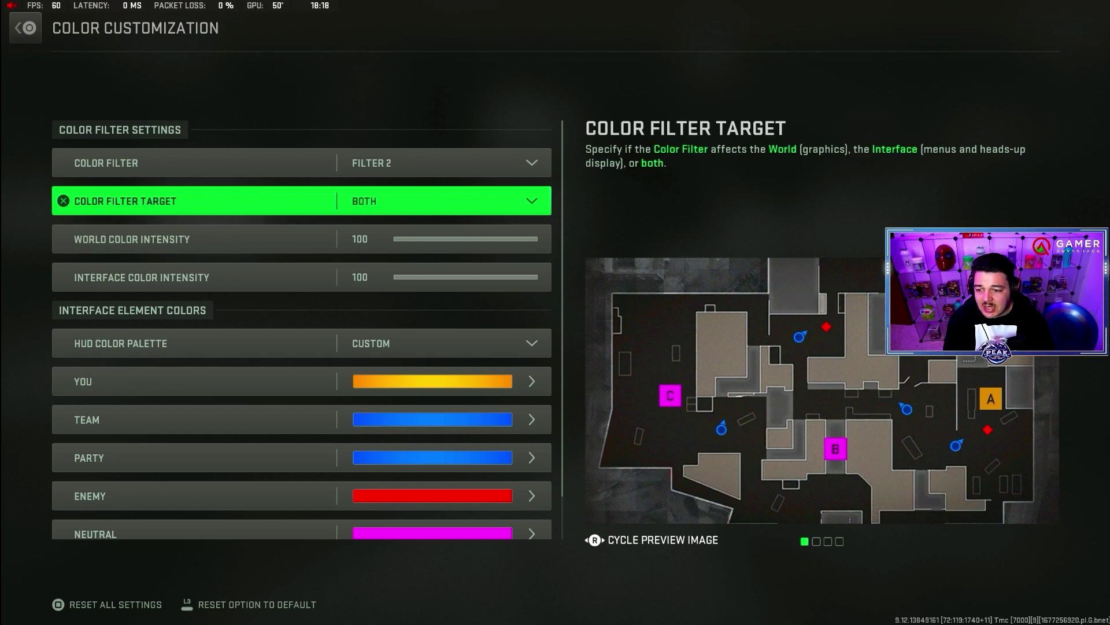
{"action": "key", "text": "Return"}
{"action": "key", "text": "Return"}
{"action": "key", "text": "Down"}
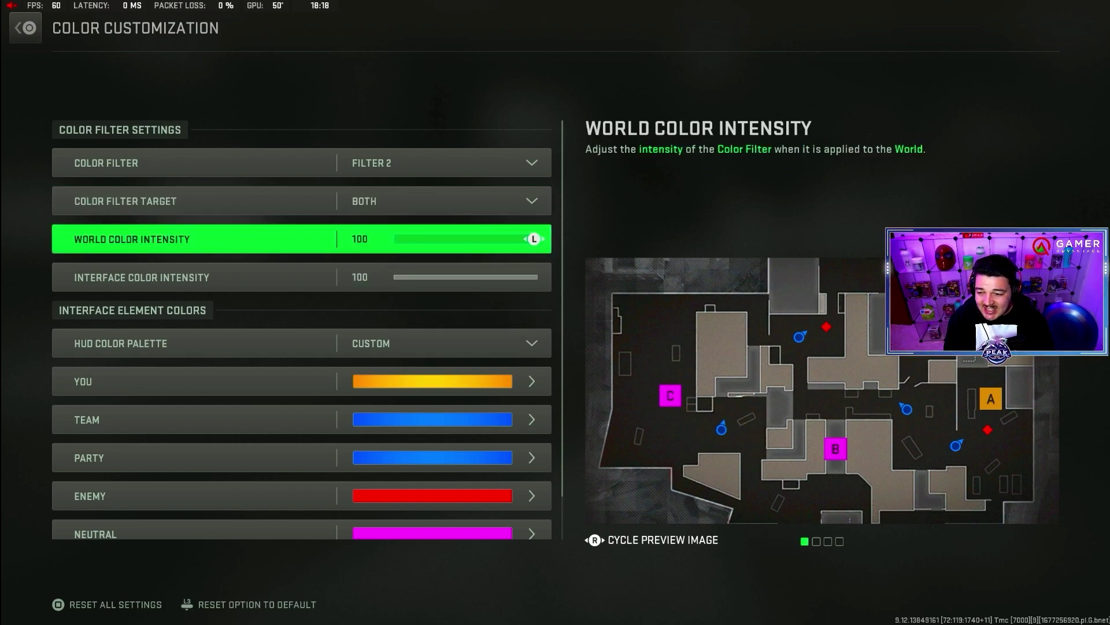
{"action": "key", "text": "Down"}
{"action": "key", "text": "Up"}
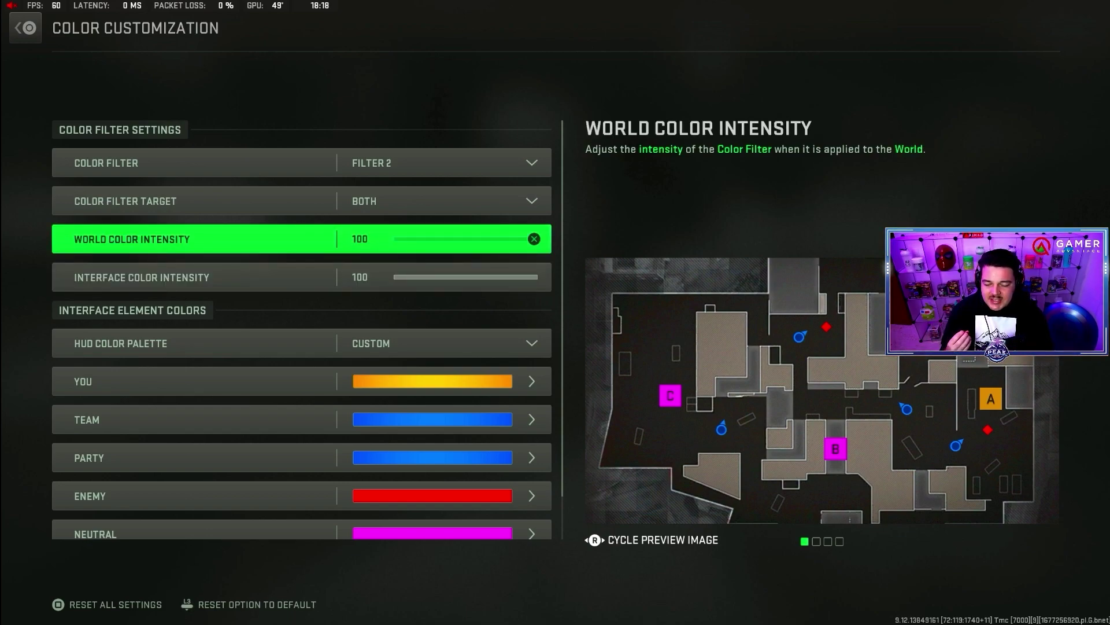
Review the interface element colors for You, Team, Party, Enemy, Neutral and Contested
{"action": "key", "text": "Down"}
{"action": "key", "text": "Down"}
{"action": "key", "text": "Down"}
{"action": "key", "text": "Down"}
{"action": "key", "text": "Down"}
{"action": "key", "text": "Down"}
{"action": "key", "text": "Down"}
{"action": "key", "text": "Down"}
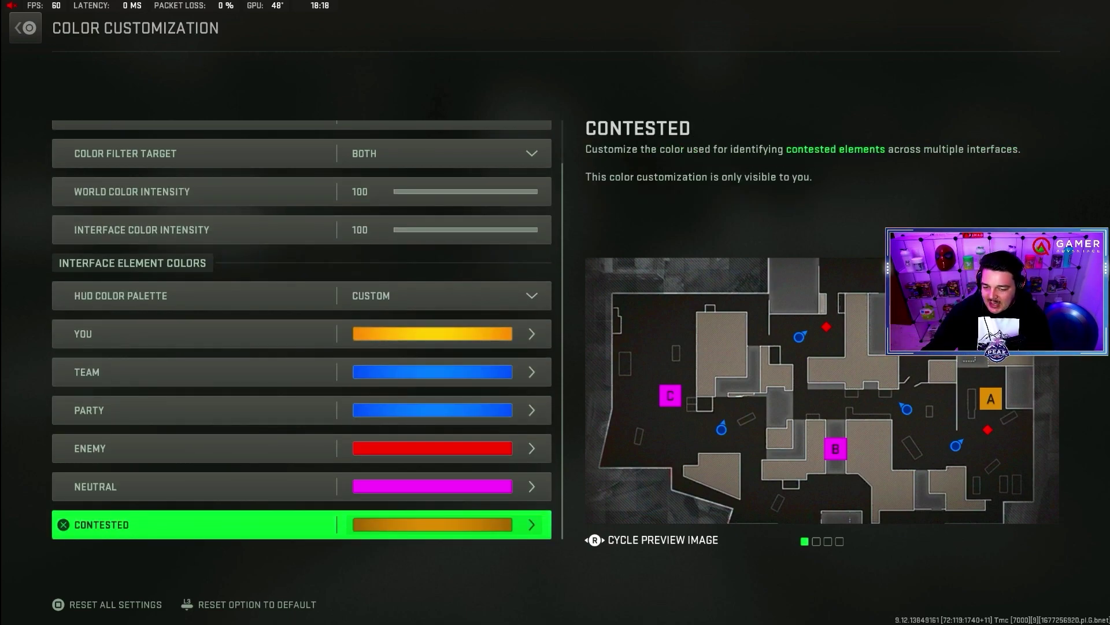
{"action": "key", "text": "Up"}
{"action": "key", "text": "Up"}
{"action": "key", "text": "Down"}
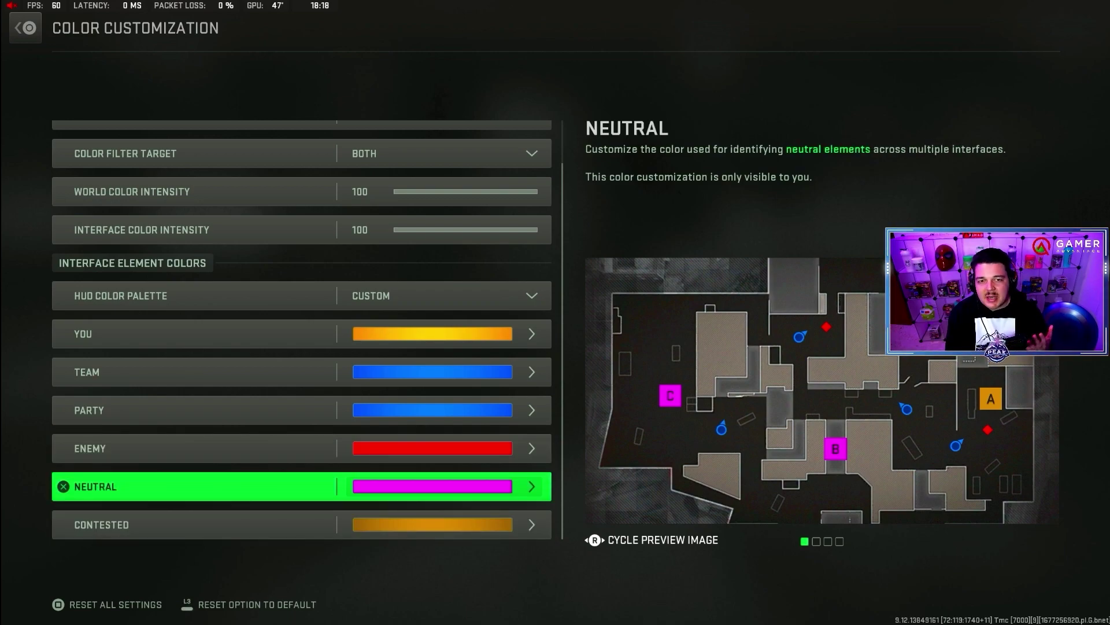
{"action": "key", "text": "Down"}
{"action": "key", "text": "Down"}
{"action": "key", "text": "Down"}
{"action": "key", "text": "Down"}
{"action": "key", "text": "Down"}
{"action": "key", "text": "Down"}
{"action": "key", "text": "Down"}
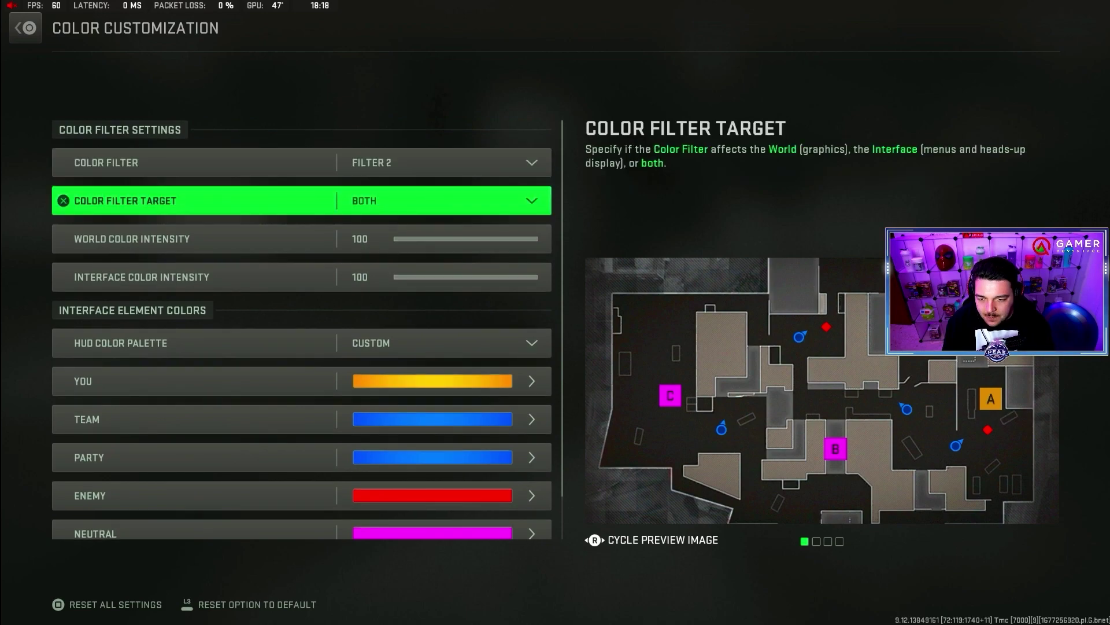
{"action": "key", "text": "Down"}
Leave the color customization and interface settings and open the Graphics settings
{"action": "key", "text": "Escape"}
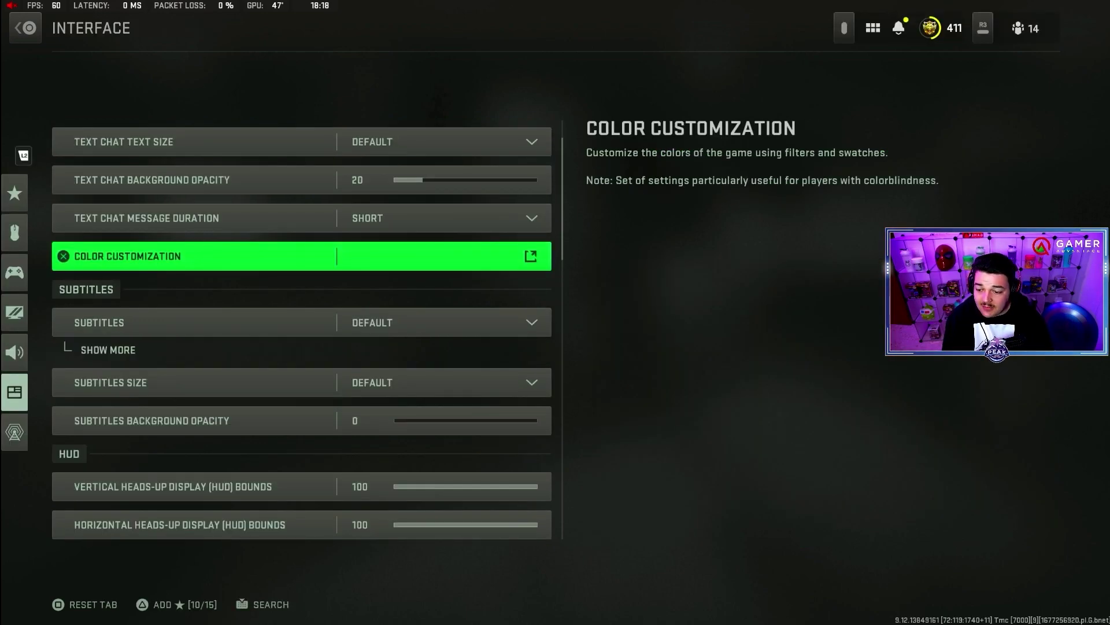
{"action": "key", "text": "Up"}
{"action": "key", "text": "Up"}
{"action": "key", "text": "Up"}
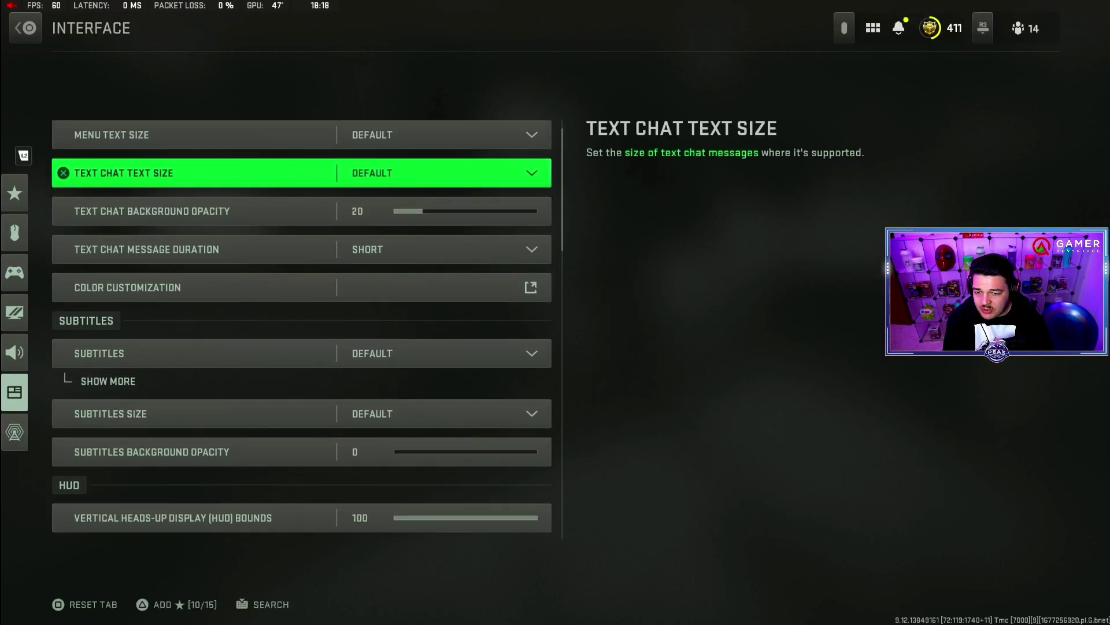
{"action": "key", "text": "Escape"}
{"action": "key", "text": "Down"}
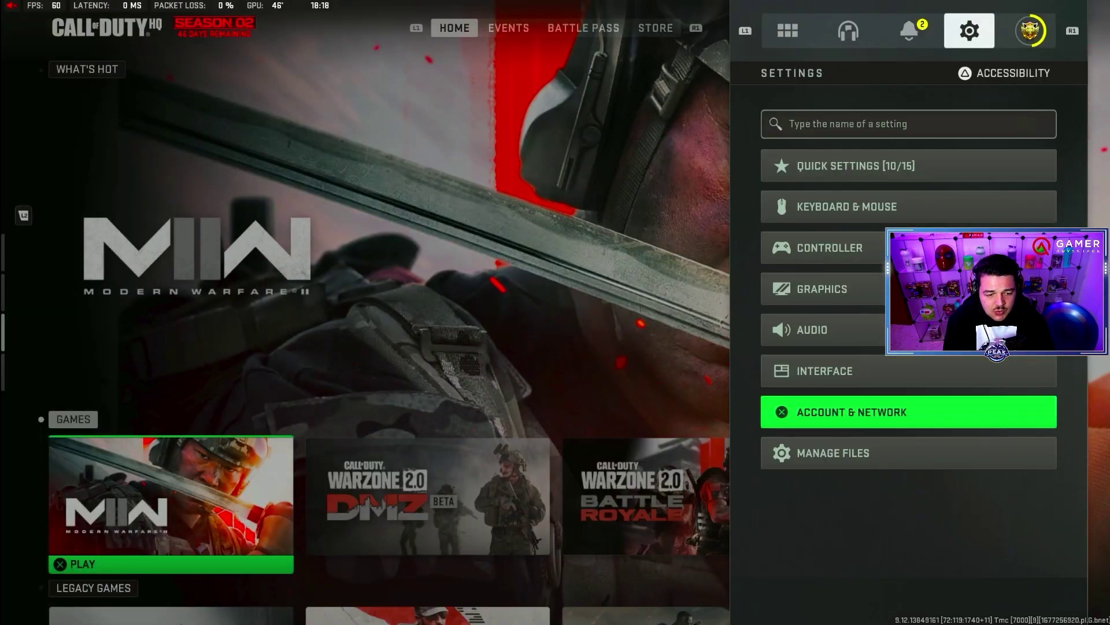
{"action": "key", "text": "Up"}
{"action": "key", "text": "Up"}
{"action": "key", "text": "Down"}
{"action": "key", "text": "Down"}
{"action": "key", "text": "Up"}
{"action": "key", "text": "Up"}
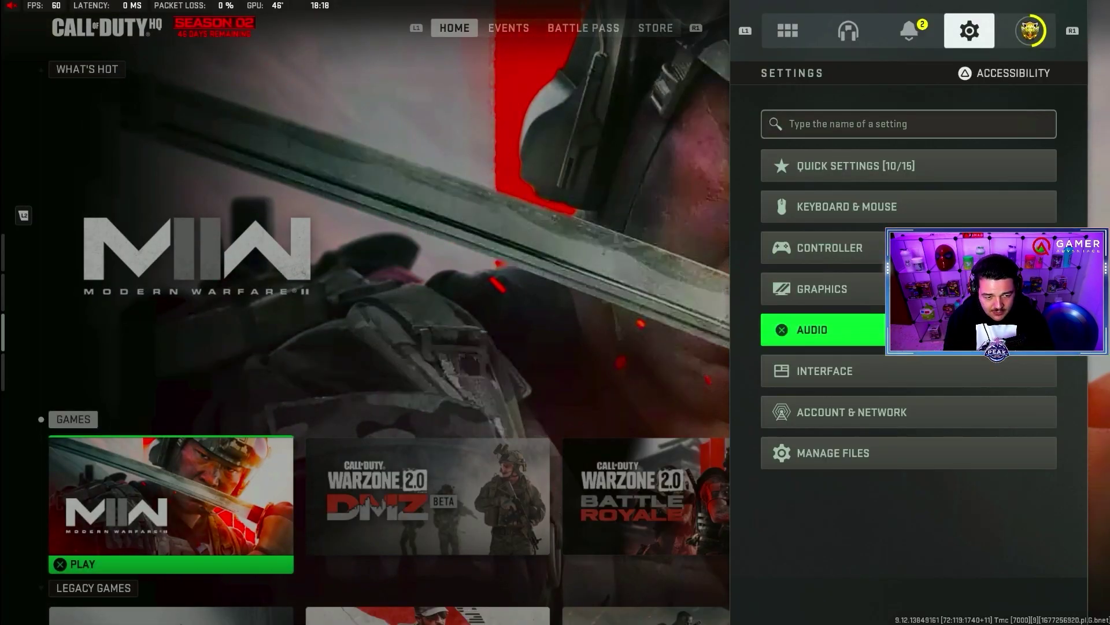
{"action": "key", "text": "Up"}
{"action": "key", "text": "Down"}
{"action": "key", "text": "Up"}
{"action": "key", "text": "Return"}
Look through the Display, Quality and View sections of the graphics settings
{"action": "key", "text": "Down"}
{"action": "key", "text": "Down"}
{"action": "key", "text": "Down"}
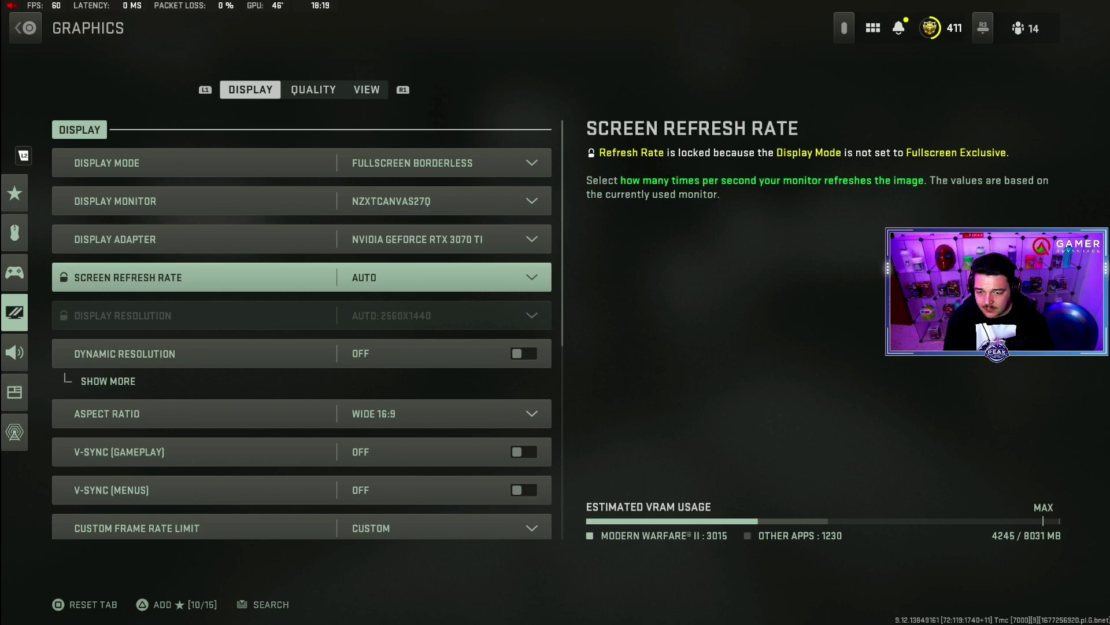
{"action": "key", "text": "Down"}
{"action": "key", "text": "e"}
{"action": "key", "text": "Down"}
{"action": "key", "text": "Down"}
{"action": "key", "text": "e"}
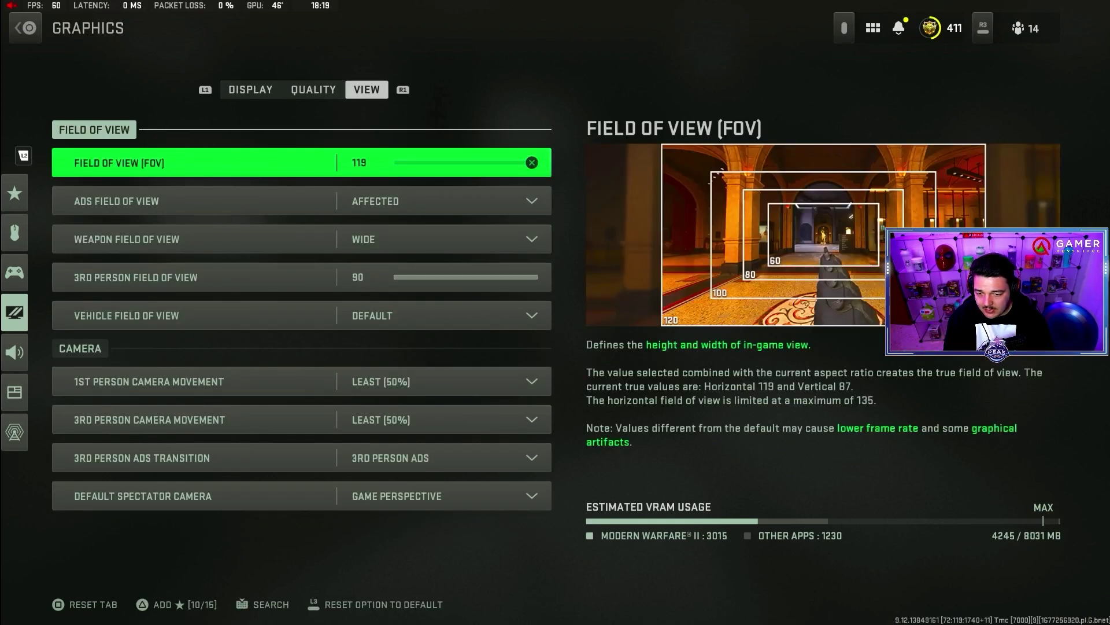
Open the brightness setup from the Display section of the graphics settings
{"action": "key", "text": "q"}
{"action": "key", "text": "q"}
{"action": "key", "text": "Down"}
{"action": "key", "text": "Down"}
{"action": "key", "text": "Down"}
{"action": "key", "text": "Down"}
{"action": "key", "text": "Down"}
{"action": "key", "text": "Down"}
{"action": "key", "text": "Down"}
{"action": "key", "text": "Down"}
{"action": "key", "text": "Down"}
{"action": "key", "text": "Down"}
{"action": "key", "text": "Down"}
{"action": "key", "text": "Down"}
{"action": "key", "text": "Down"}
{"action": "key", "text": "Down"}
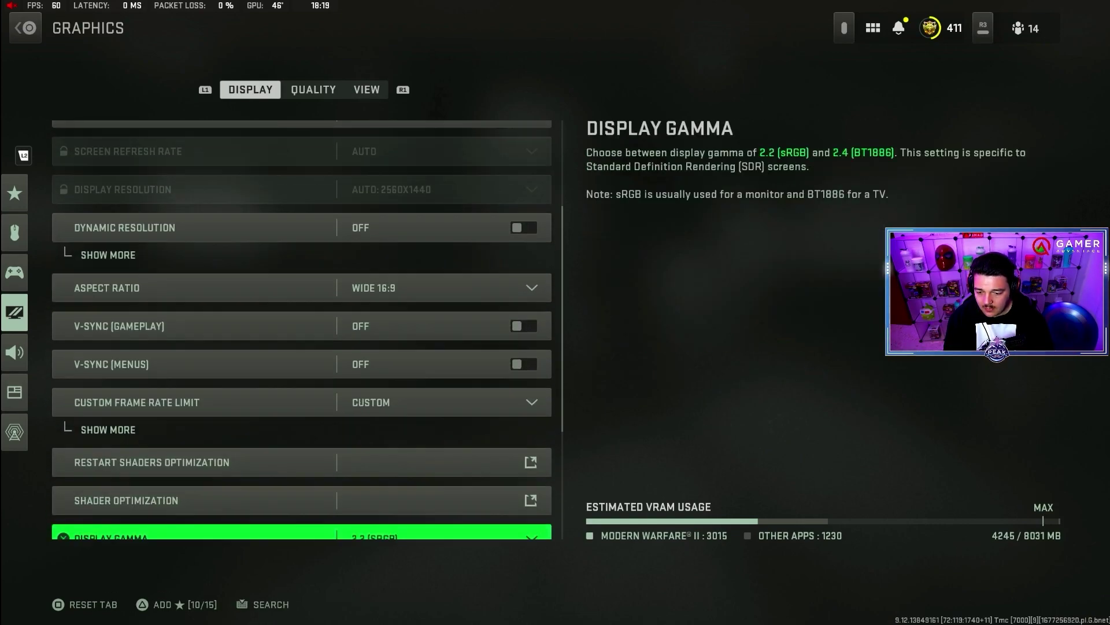
{"action": "key", "text": "Down"}
{"action": "key", "text": "Up"}
{"action": "key", "text": "Up"}
{"action": "key", "text": "Return"}
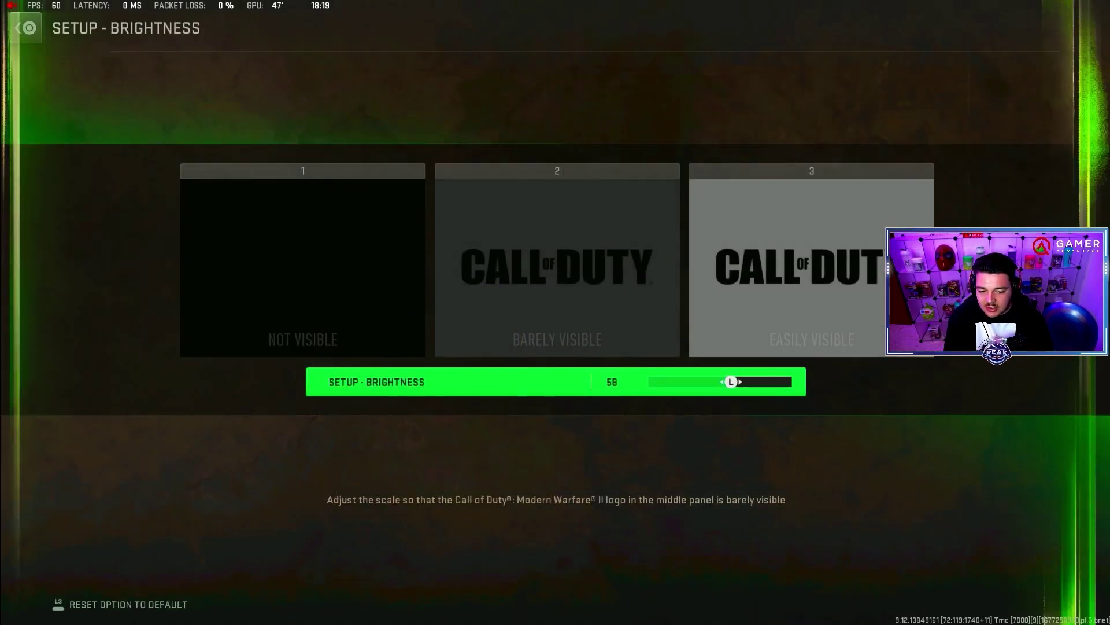
Set the game brightness to 55
{"action": "key", "text": "Right"}
{"action": "key", "text": "Left"}
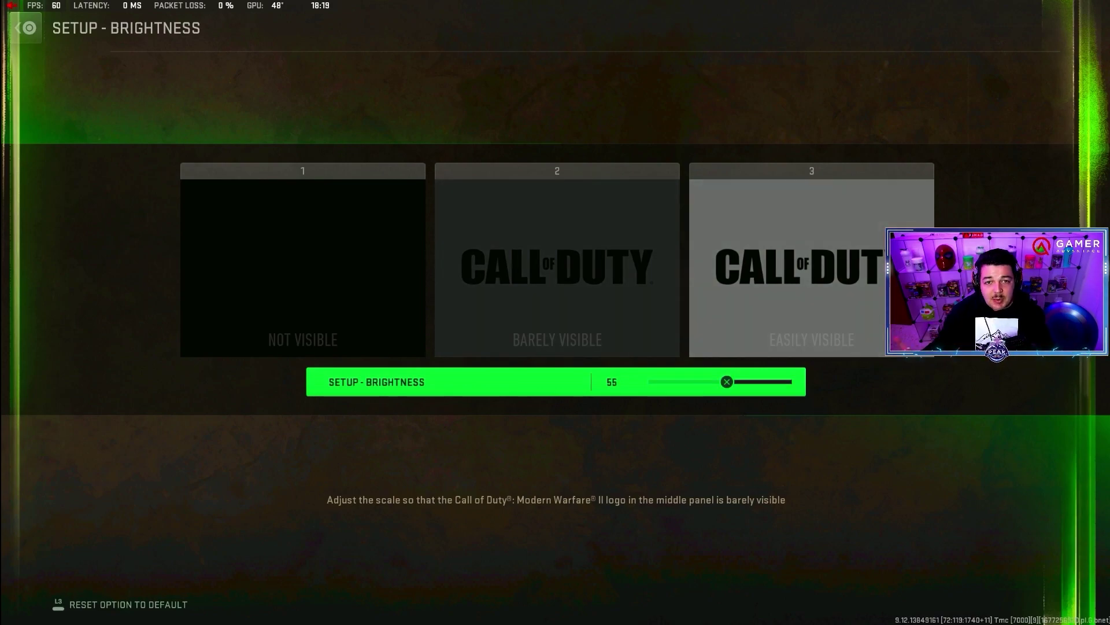
{"action": "key", "text": "Return"}
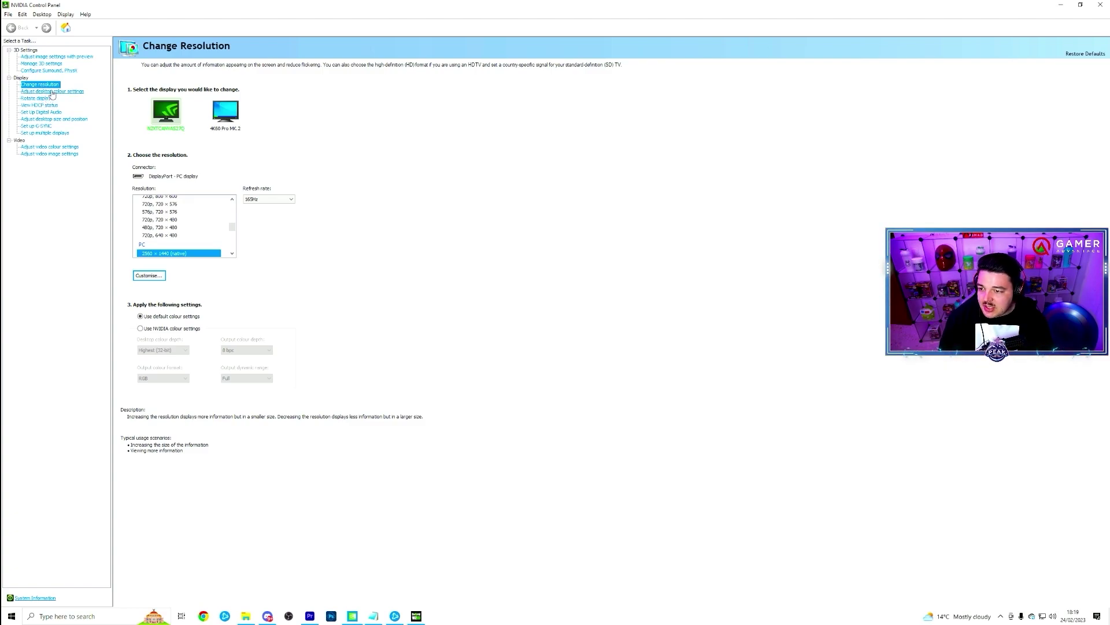
In NVIDIA Control Panel, set the desktop colour digital vibrance to 90%, apply it and close the program
{"action": "left_click", "coordinate": [38, 91]}
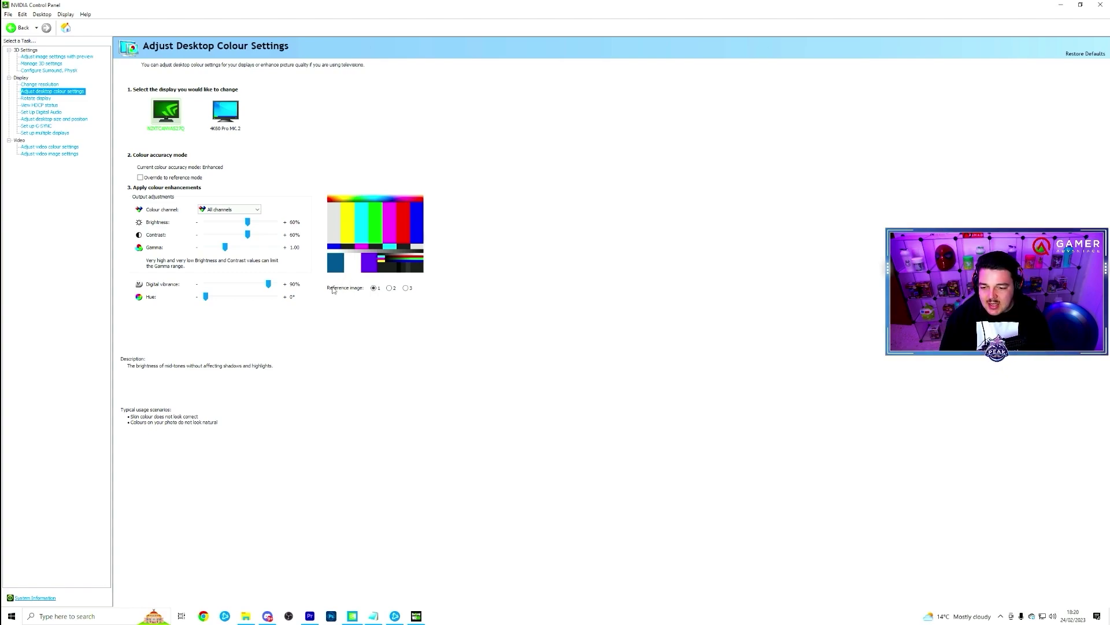
{"action": "left_click_drag", "start_coordinate": [269, 283], "coordinate": [241, 284]}
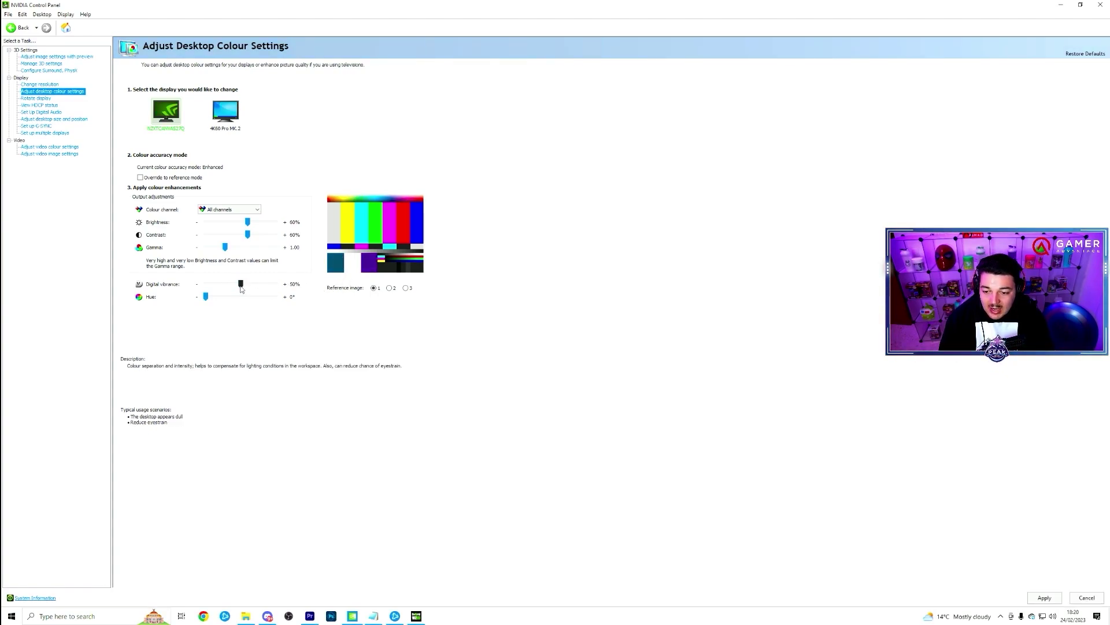
{"action": "left_click_drag", "start_coordinate": [241, 286], "coordinate": [262, 284]}
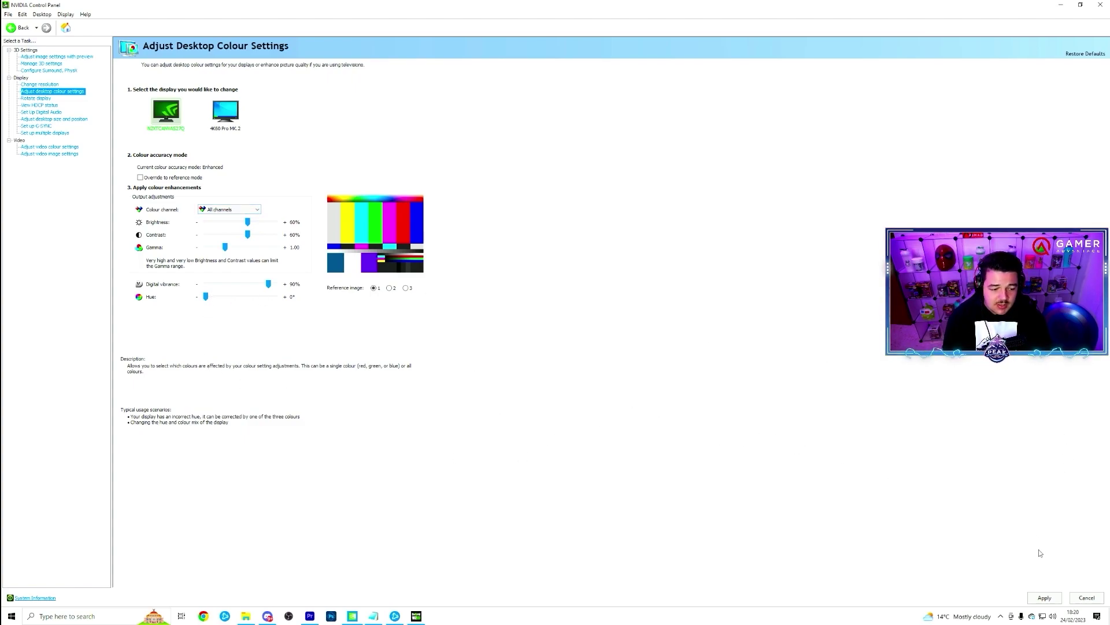
{"action": "left_click", "coordinate": [1045, 597]}
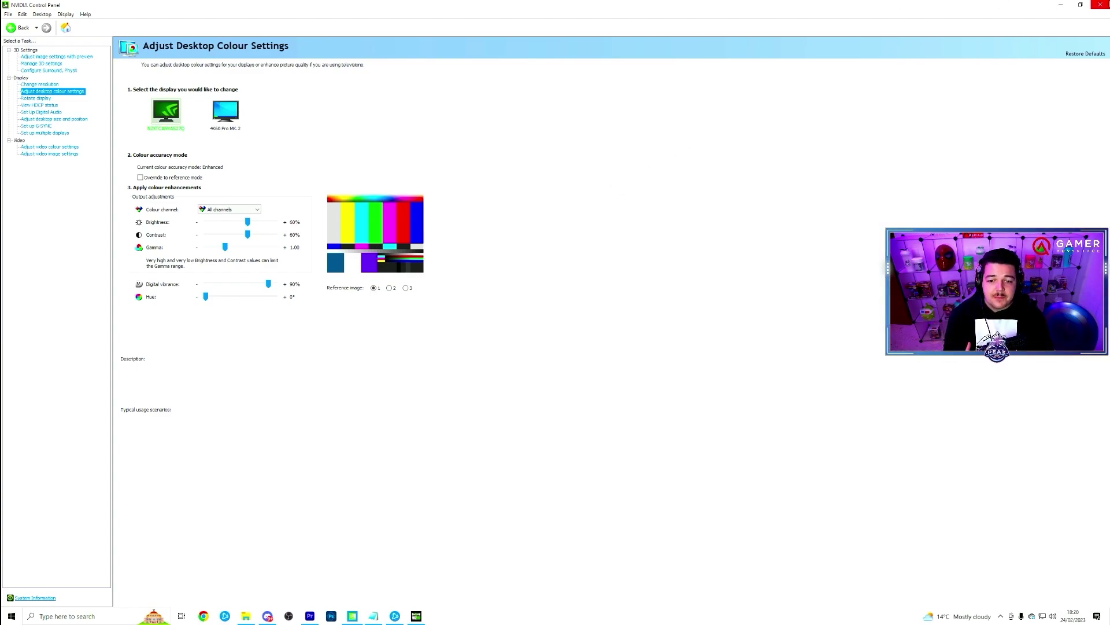
{"action": "left_click", "coordinate": [1100, 5]}
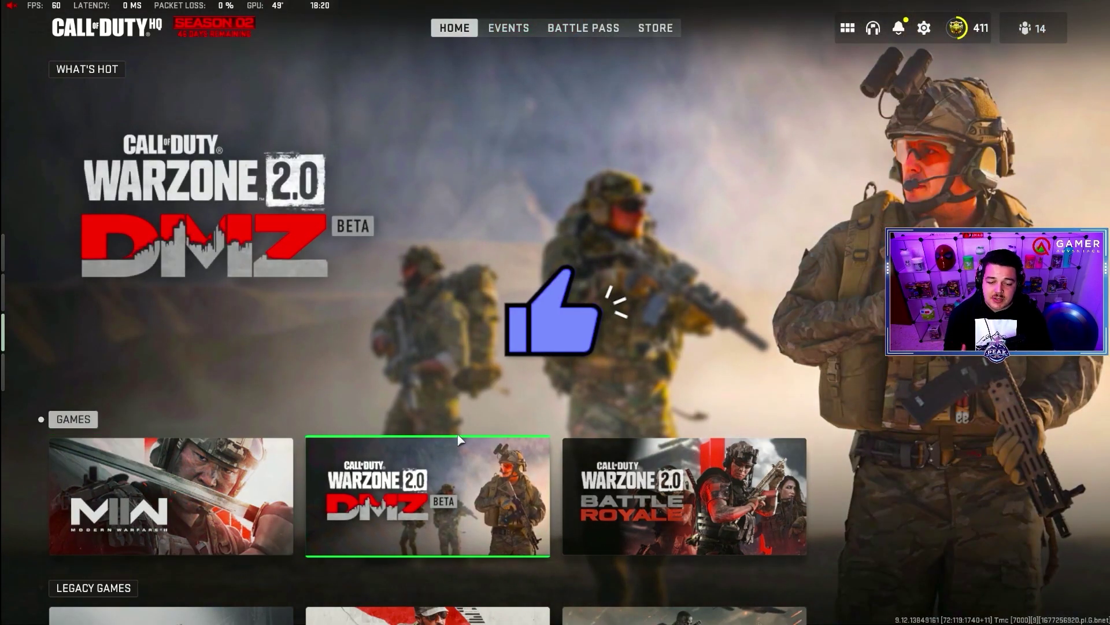
Return to Call of Duty HQ and open the Display section of the graphics settings
{"action": "key", "text": "Escape"}
{"action": "key", "text": "e"}
{"action": "key", "text": "e"}
{"action": "key", "text": "e"}
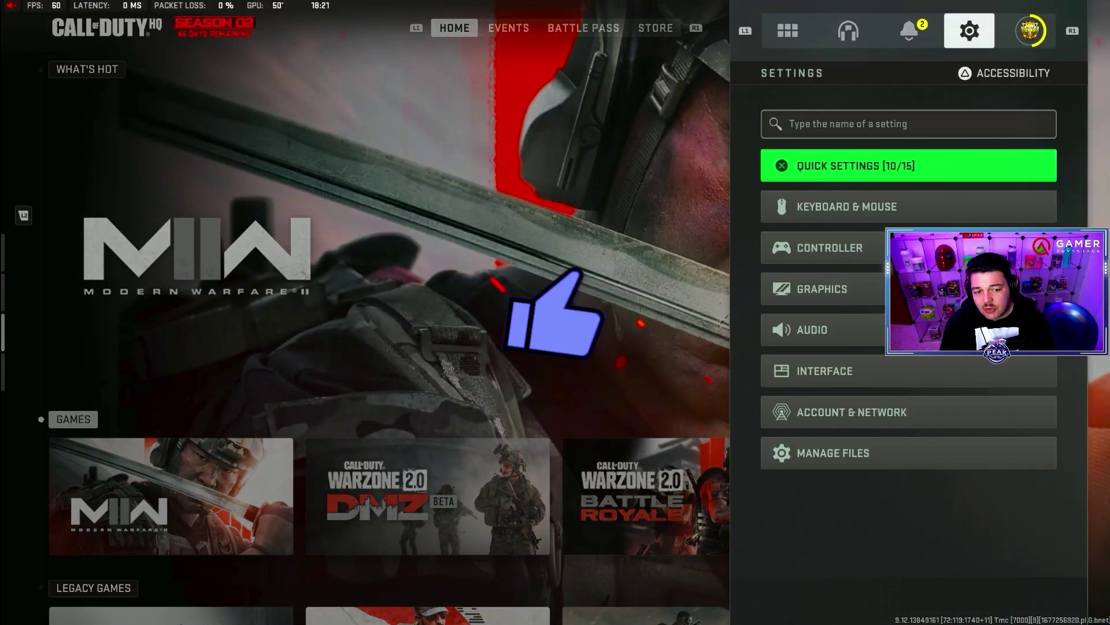
{"action": "key", "text": "Down"}
{"action": "key", "text": "Down"}
{"action": "key", "text": "Down"}
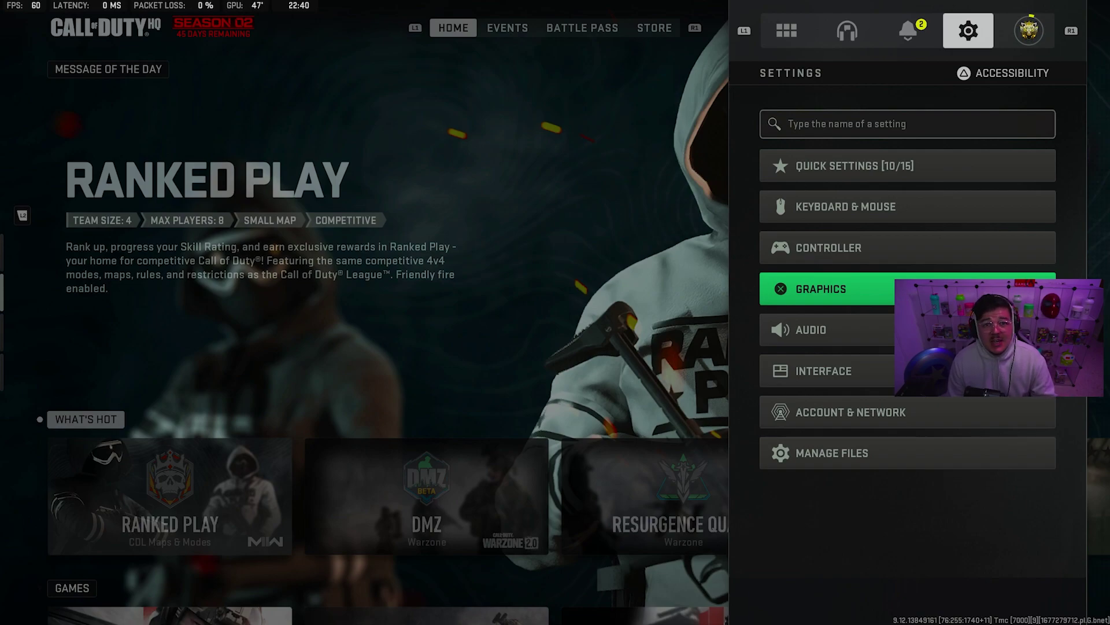
{"action": "key", "text": "Return"}
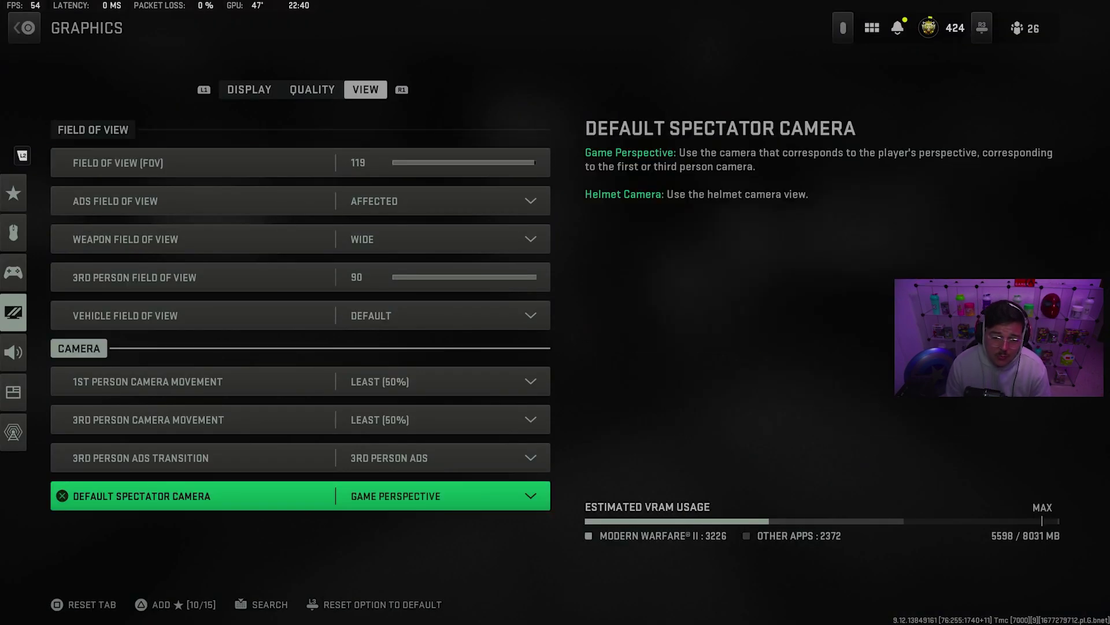
{"action": "key", "text": "Up"}
{"action": "key", "text": "q"}
{"action": "key", "text": "q"}
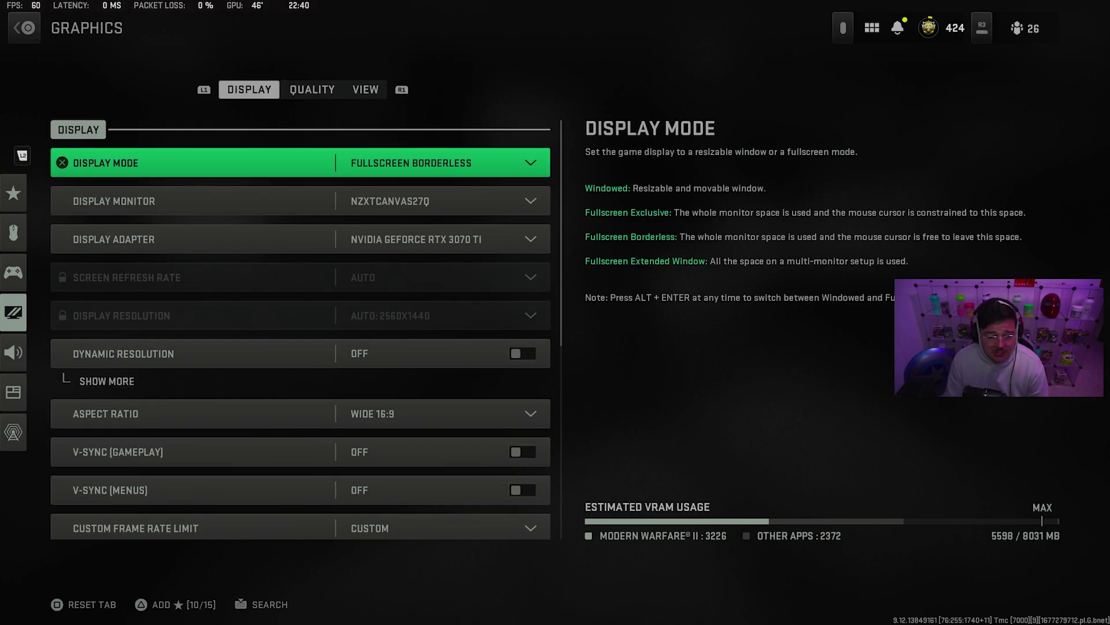
Review the Display settings from display mode through V-Sync, frame rate limit and shader optimization to High Dynamic Range
{"action": "key", "text": "Down"}
{"action": "key", "text": "Down"}
{"action": "key", "text": "Down"}
{"action": "key", "text": "Down"}
{"action": "key", "text": "Down"}
{"action": "key", "text": "Down"}
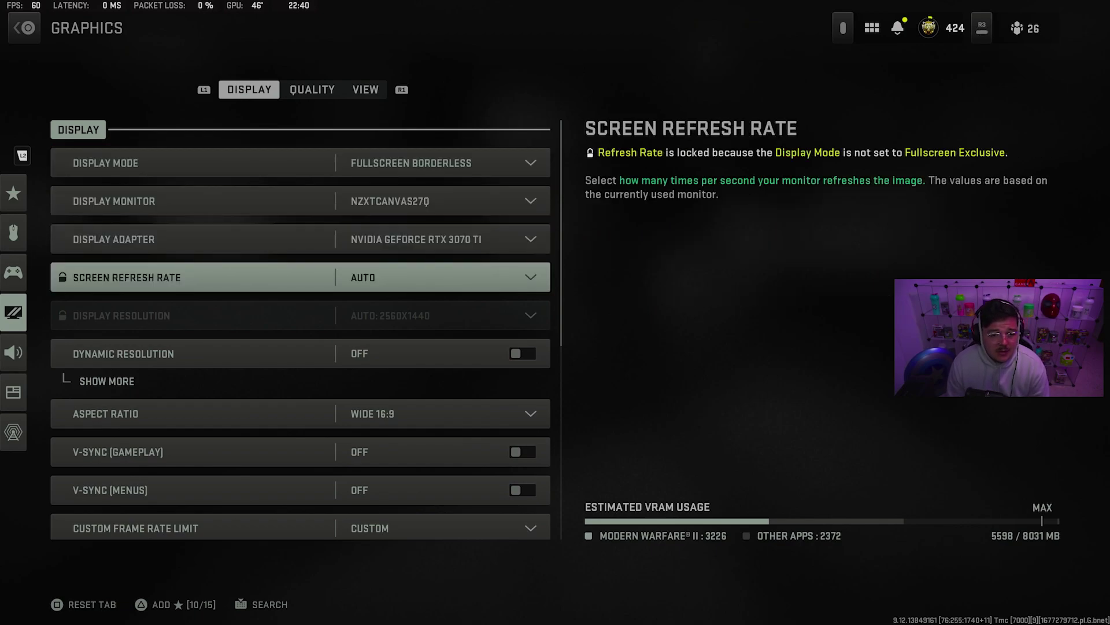
{"action": "key", "text": "Down"}
{"action": "key", "text": "Down"}
{"action": "key", "text": "Down"}
{"action": "key", "text": "Down"}
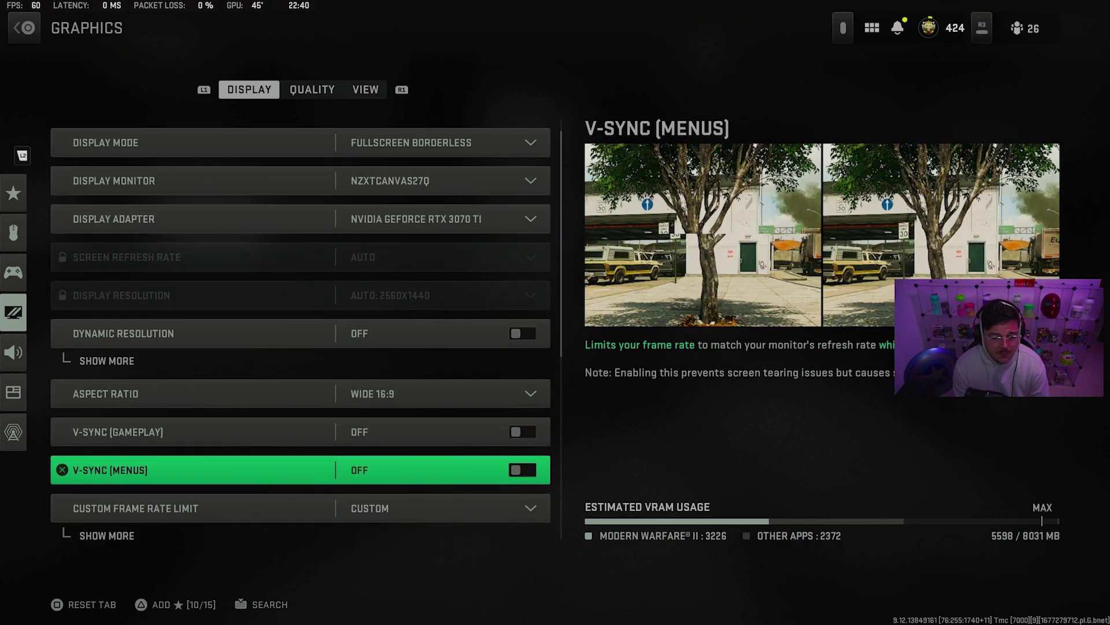
{"action": "key", "text": "Down"}
{"action": "key", "text": "Down"}
{"action": "key", "text": "Down"}
{"action": "key", "text": "Down"}
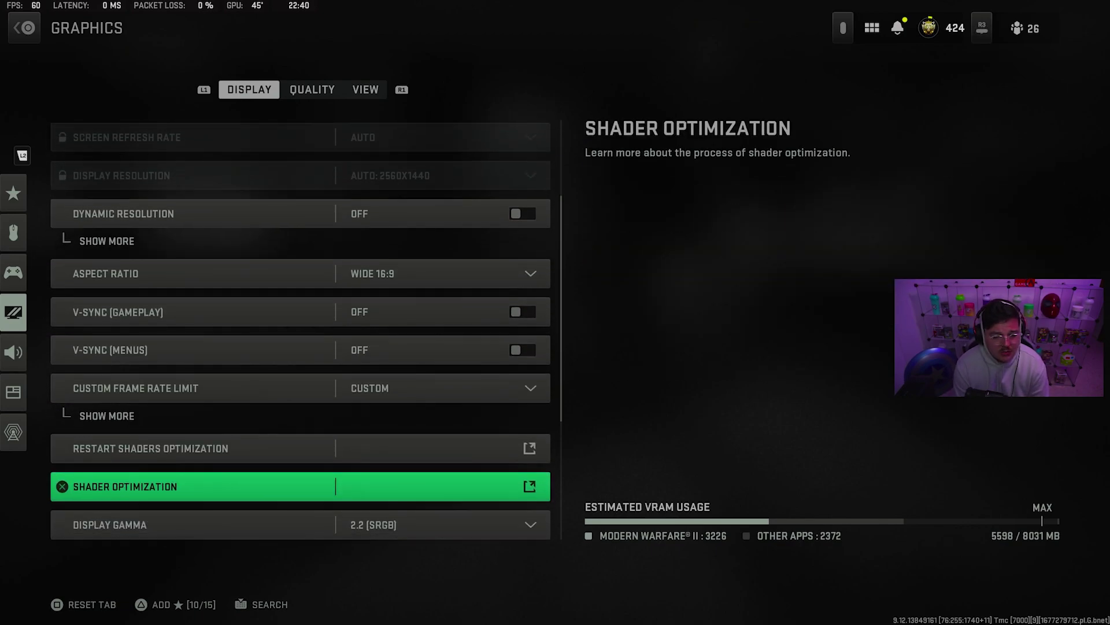
{"action": "key", "text": "Down"}
{"action": "key", "text": "Down"}
{"action": "key", "text": "Down"}
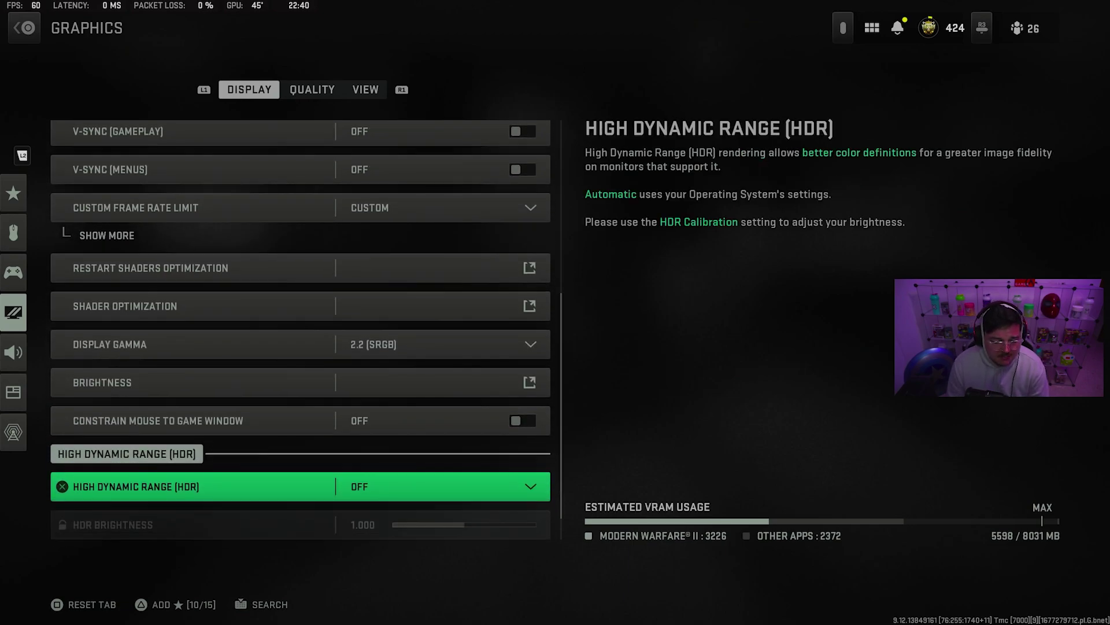
Open the Quality graphics settings and review the global quality options for render resolution, upscaling and anti-aliasing
{"action": "key", "text": "e"}
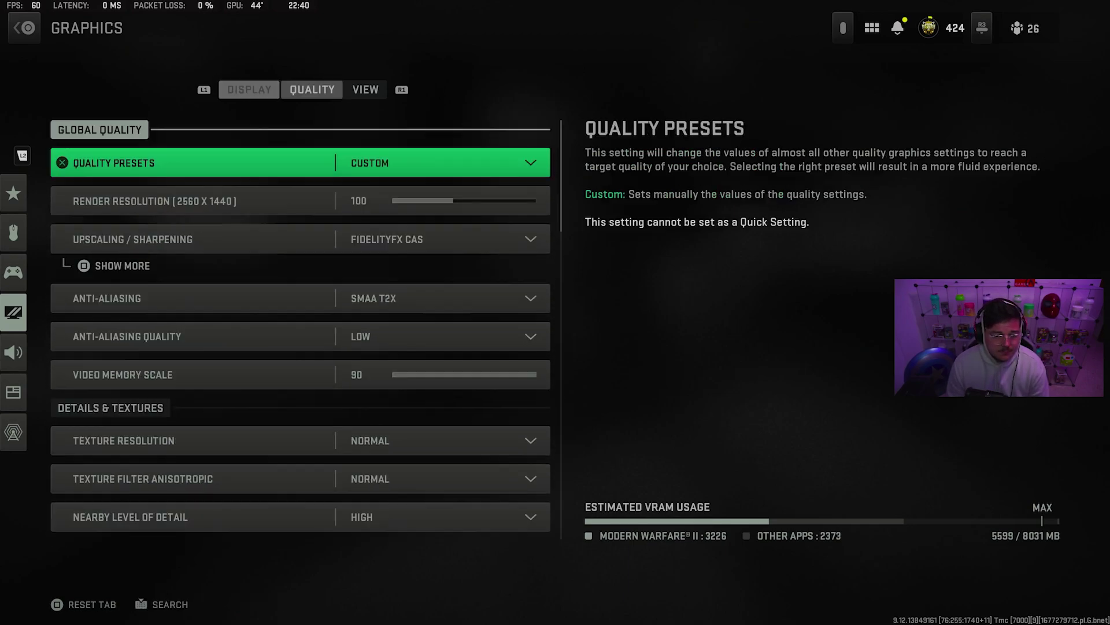
{"action": "key", "text": "Down"}
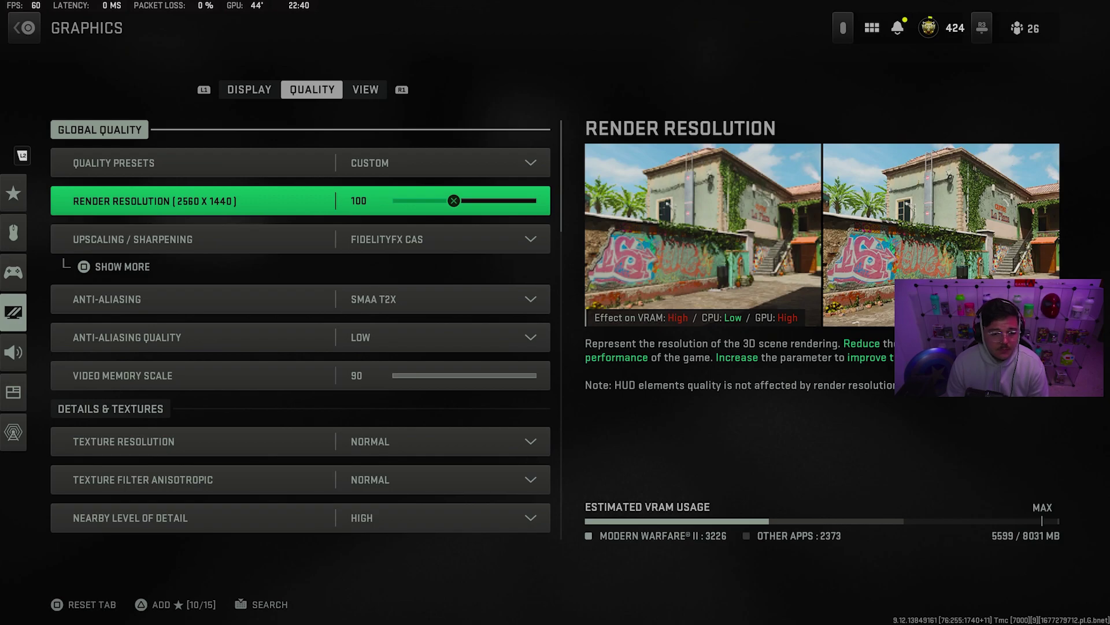
{"action": "key", "text": "Down"}
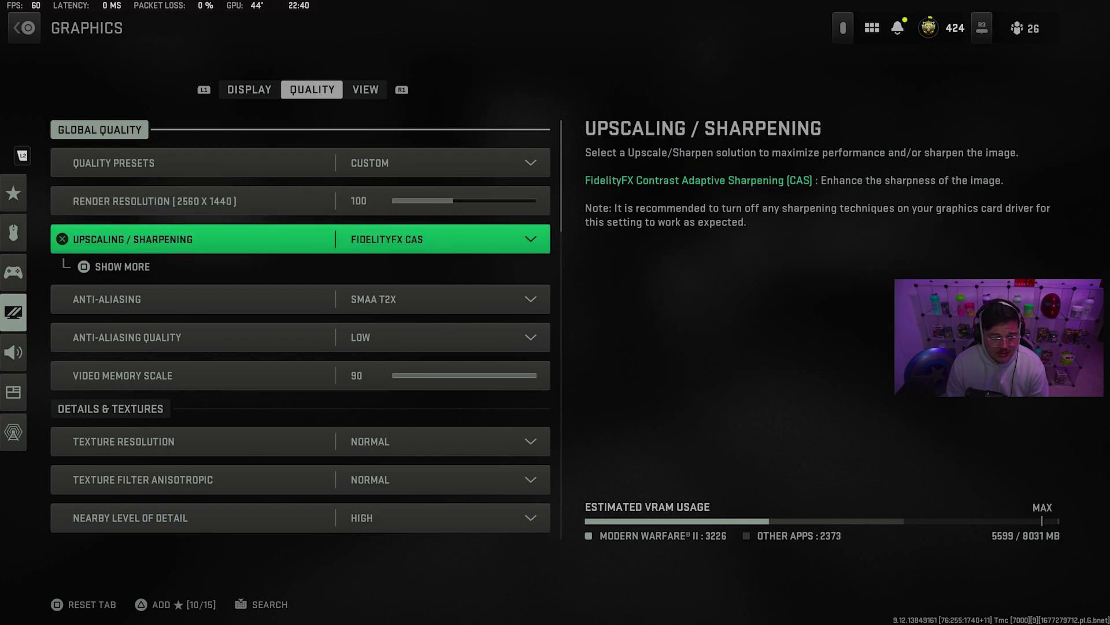
{"action": "key", "text": "Down"}
{"action": "key", "text": "Down"}
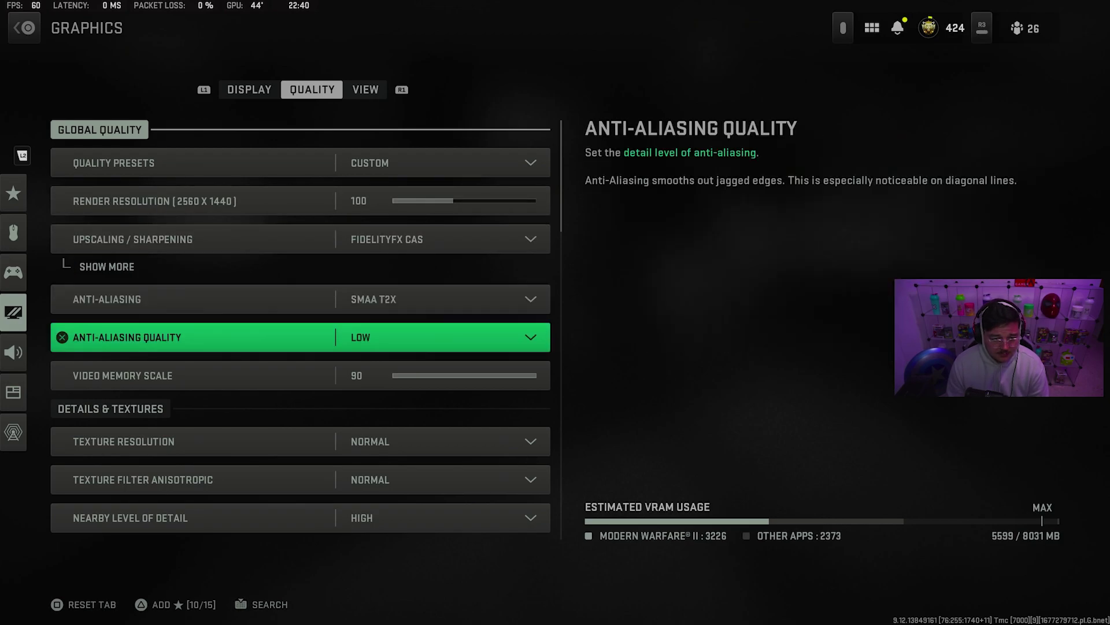
{"action": "key", "text": "Up"}
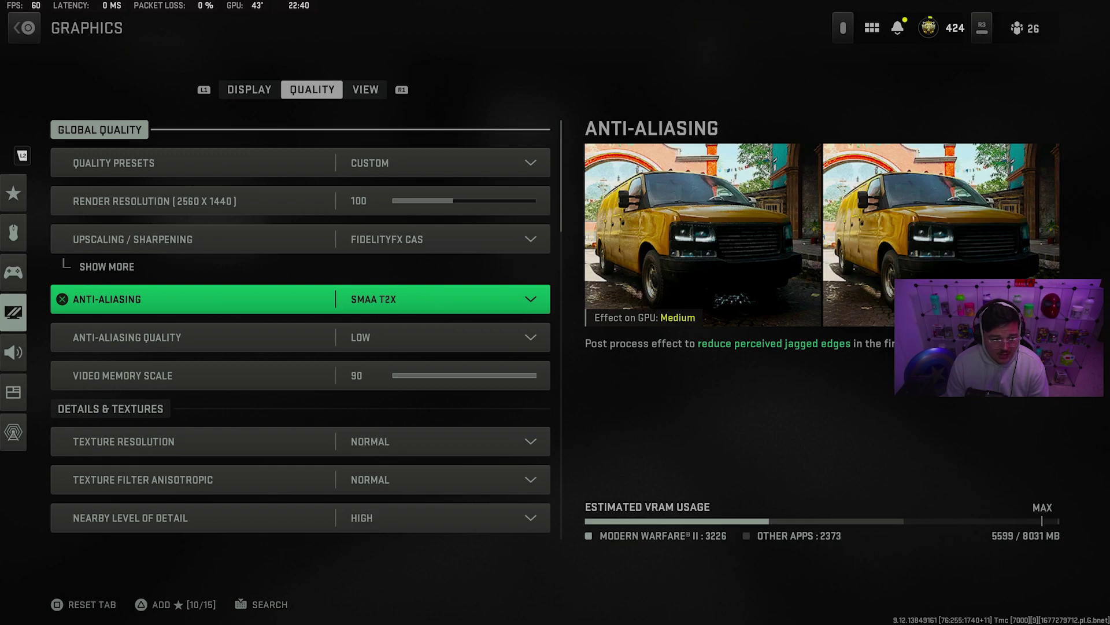
Review the Details & Textures settings from texture resolution through level of detail and particle quality to bullet impacts
{"action": "key", "text": "Down"}
{"action": "key", "text": "Down"}
{"action": "key", "text": "Down"}
{"action": "key", "text": "Down"}
{"action": "key", "text": "Down"}
{"action": "key", "text": "Down"}
{"action": "key", "text": "Down"}
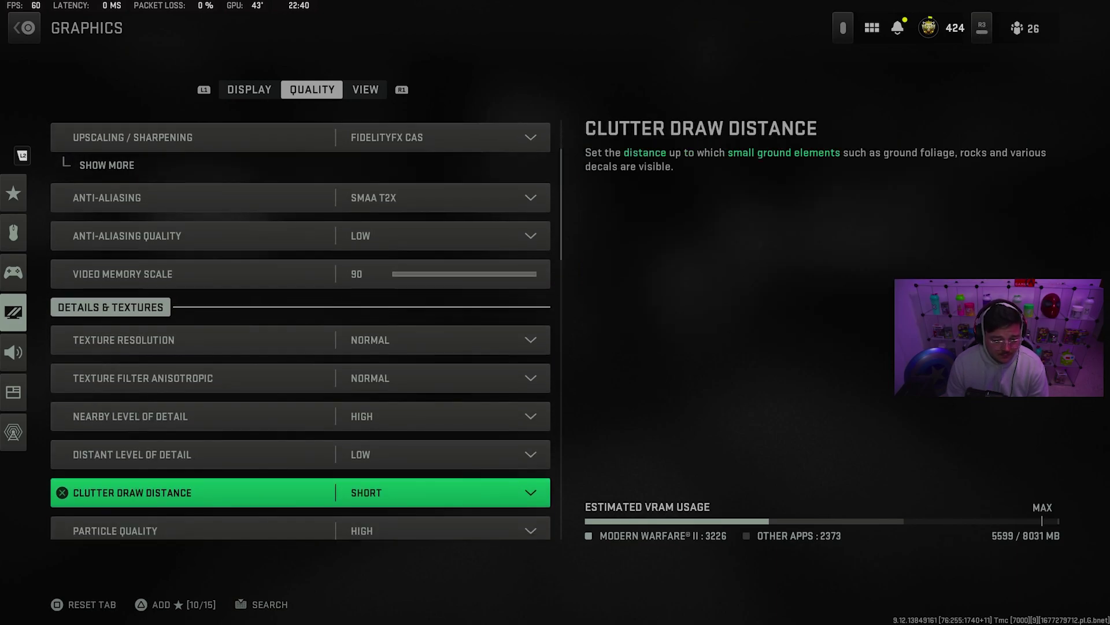
{"action": "key", "text": "Up"}
{"action": "key", "text": "Up"}
{"action": "key", "text": "Up"}
{"action": "key", "text": "Up"}
{"action": "key", "text": "Down"}
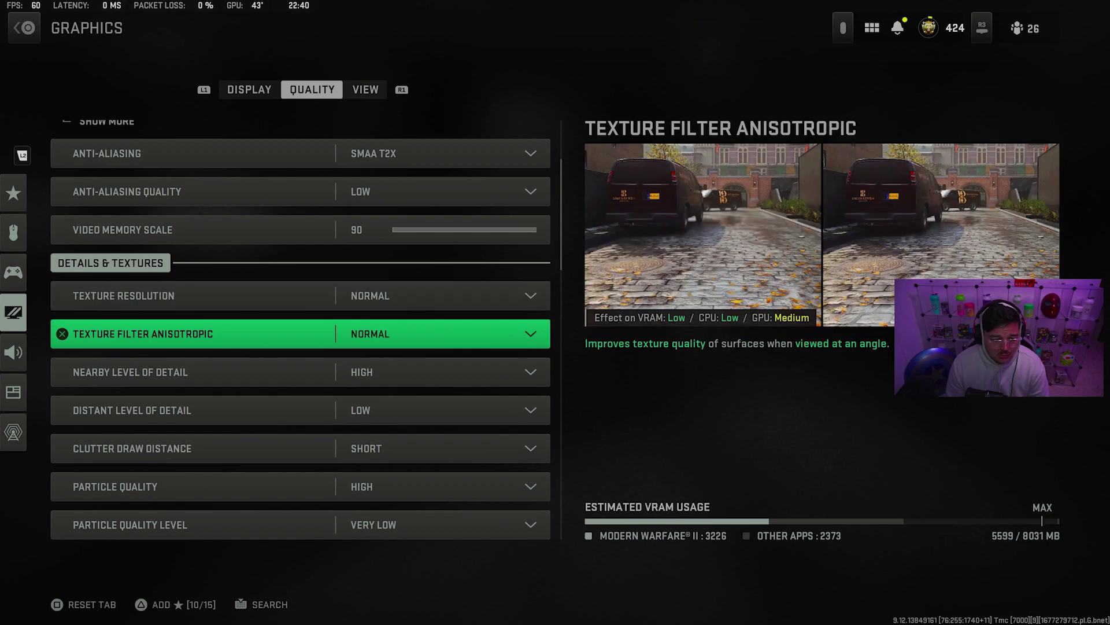
{"action": "key", "text": "Down"}
{"action": "key", "text": "Down"}
{"action": "key", "text": "Down"}
{"action": "key", "text": "Down"}
{"action": "key", "text": "Down"}
{"action": "key", "text": "Down"}
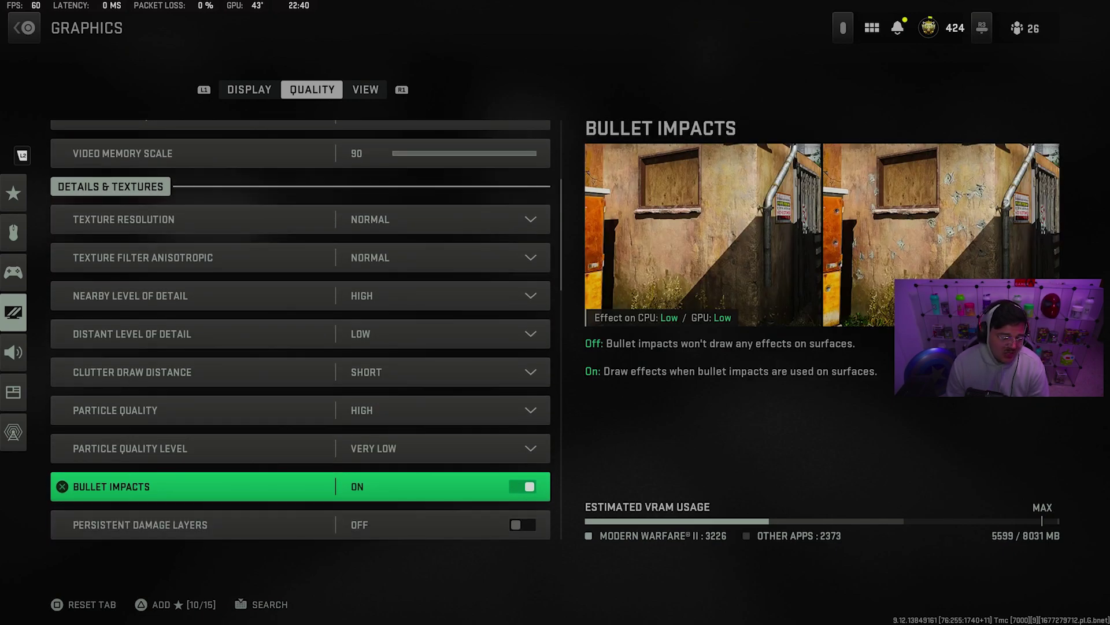
Examine the remaining Details & Textures settings, from persistent damage layers through texture streaming and volumetric quality to water caustics
{"action": "key", "text": "Down"}
{"action": "key", "text": "Down"}
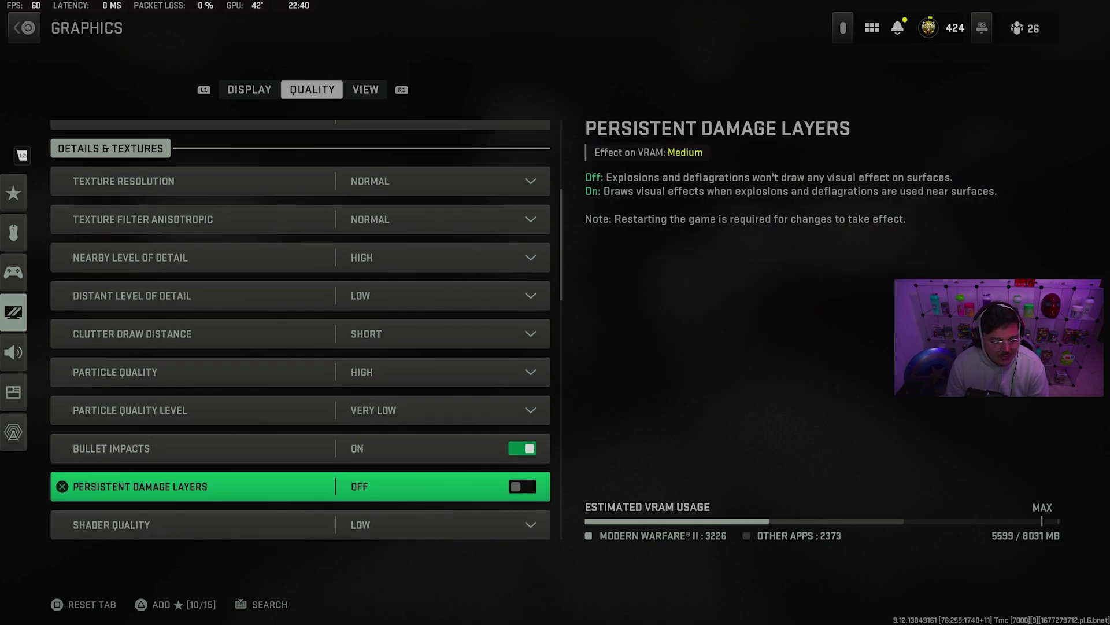
{"action": "key", "text": "Down"}
{"action": "key", "text": "Down"}
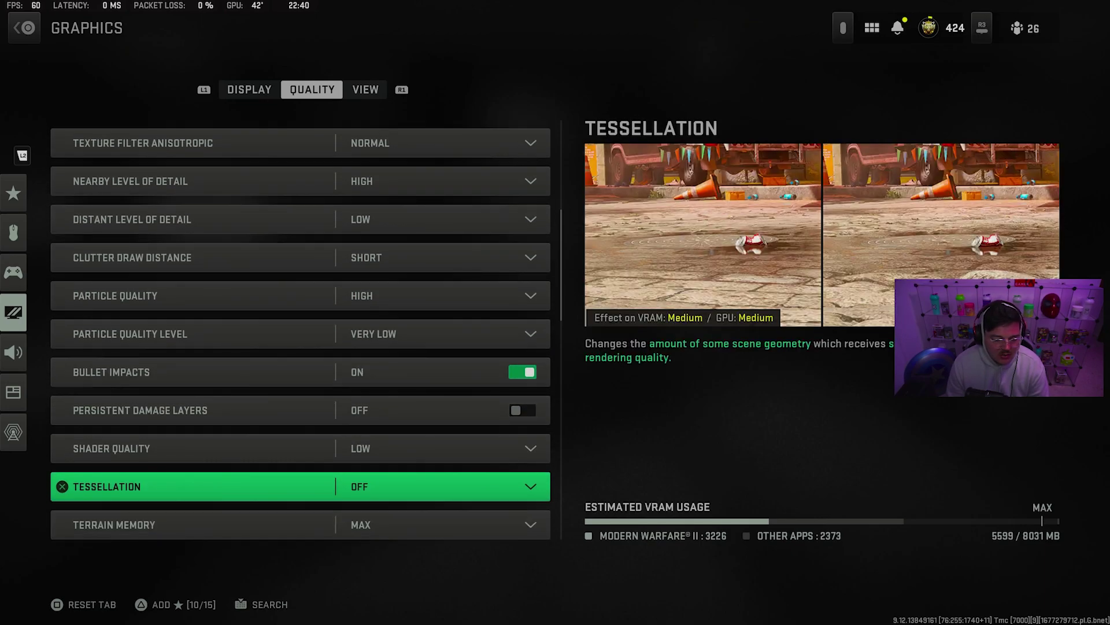
{"action": "key", "text": "Down"}
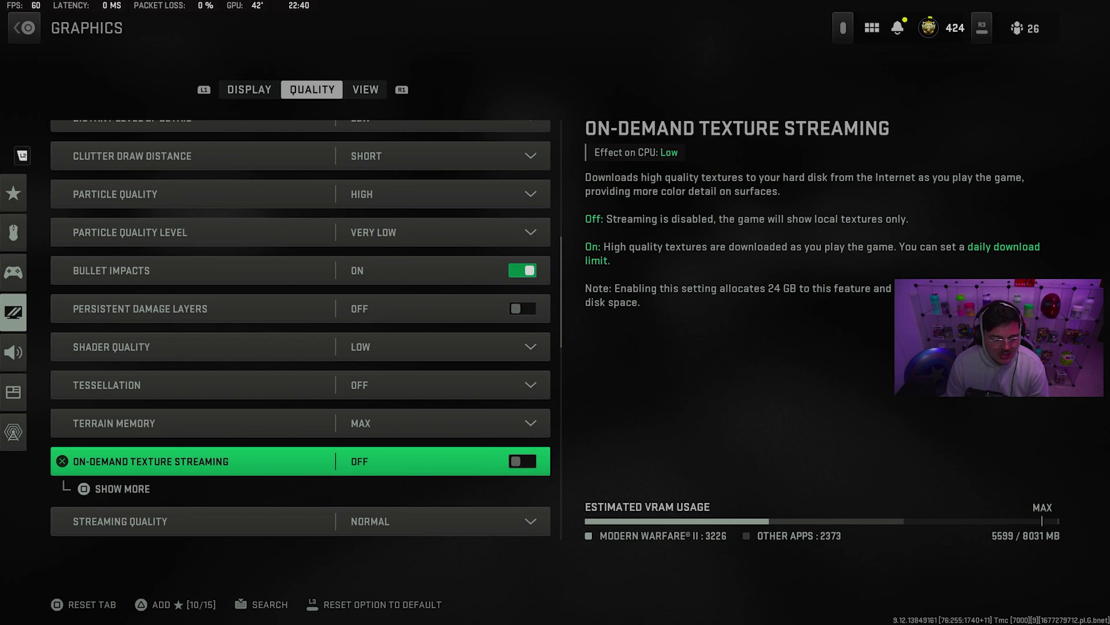
{"action": "key", "text": "Down"}
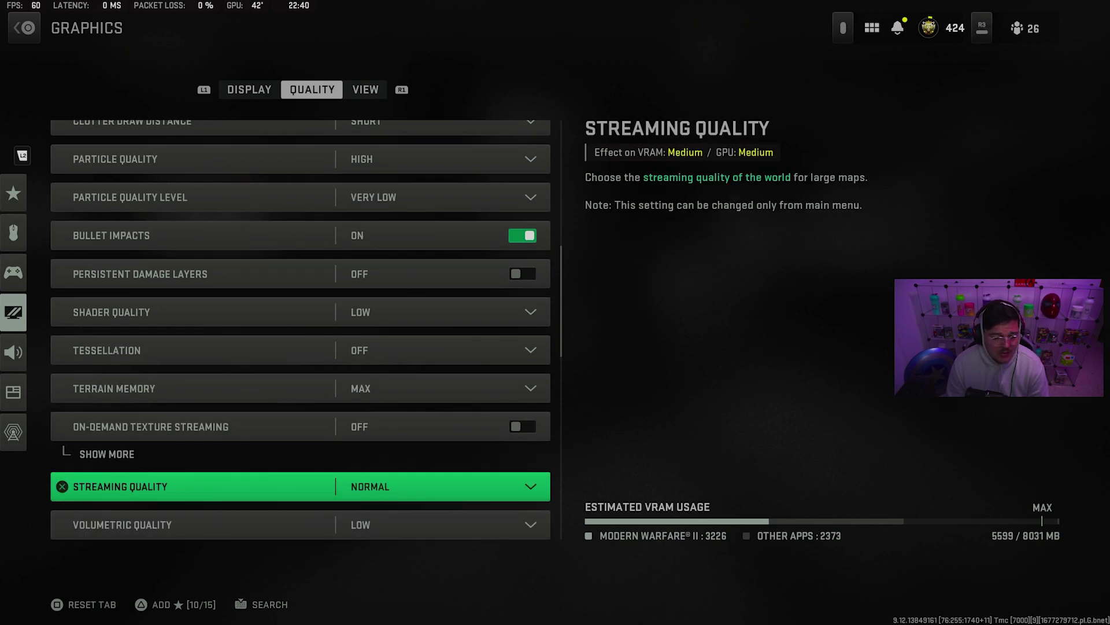
{"action": "key", "text": "Up"}
{"action": "key", "text": "Down"}
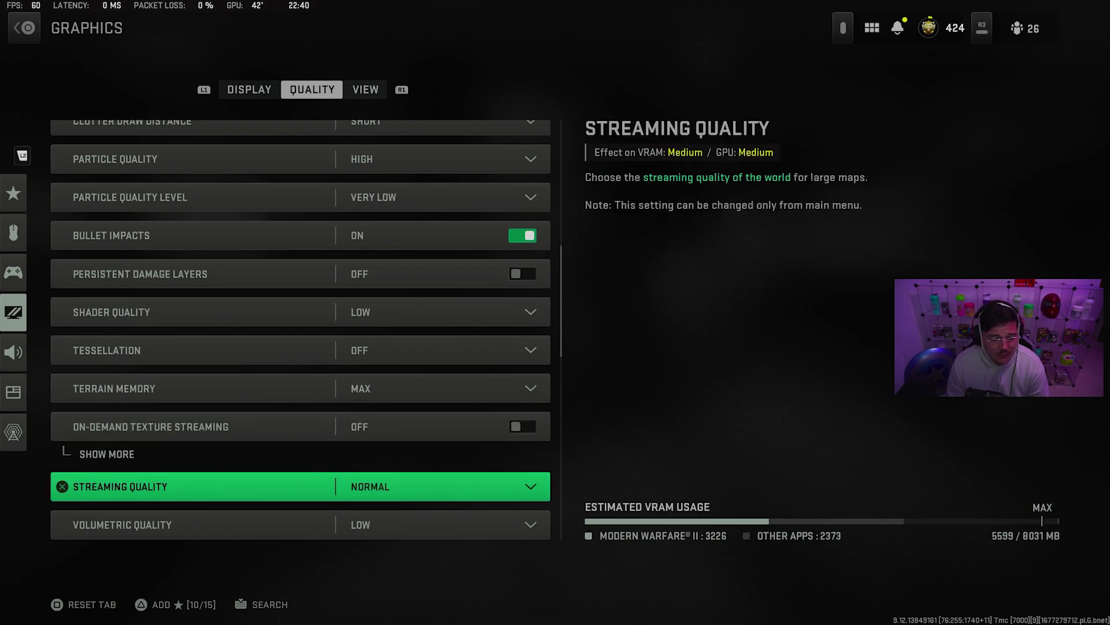
{"action": "key", "text": "Down"}
{"action": "key", "text": "Down"}
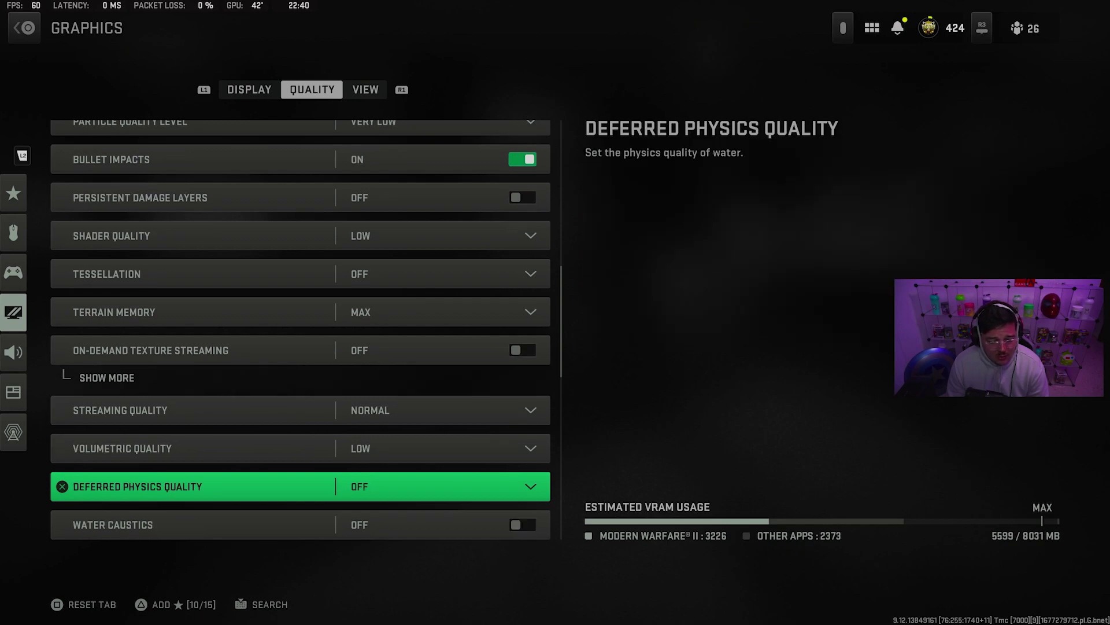
{"action": "key", "text": "Up"}
{"action": "key", "text": "Down"}
{"action": "key", "text": "Down"}
Review the Shadow & Lighting settings from shadow map resolution through ambient occlusion to static reflection quality
{"action": "key", "text": "Down"}
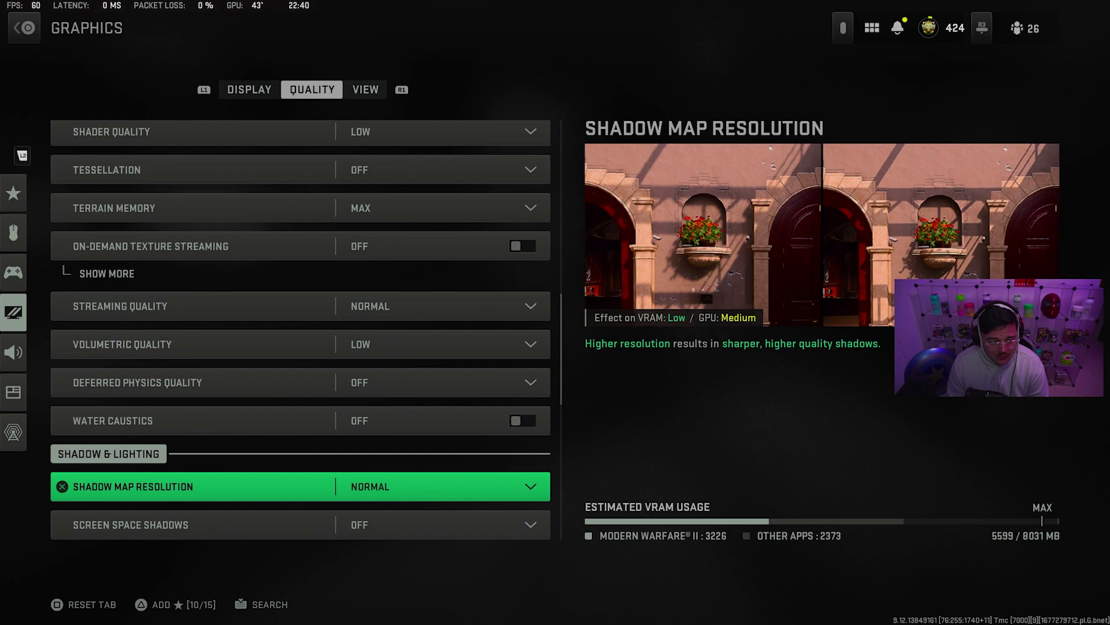
{"action": "key", "text": "Down"}
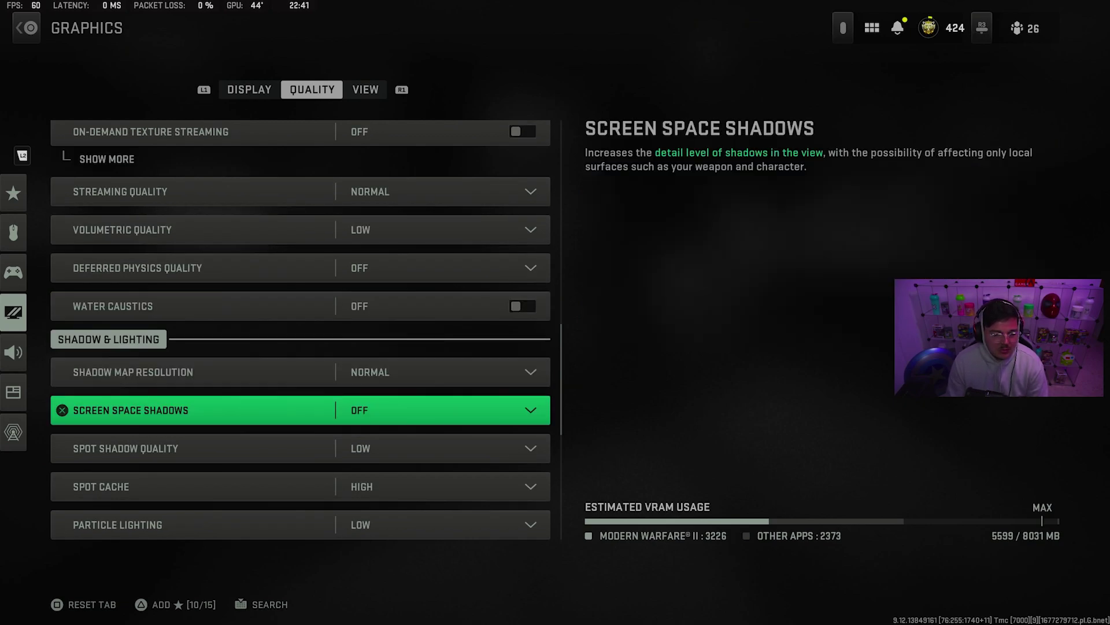
{"action": "key", "text": "Down"}
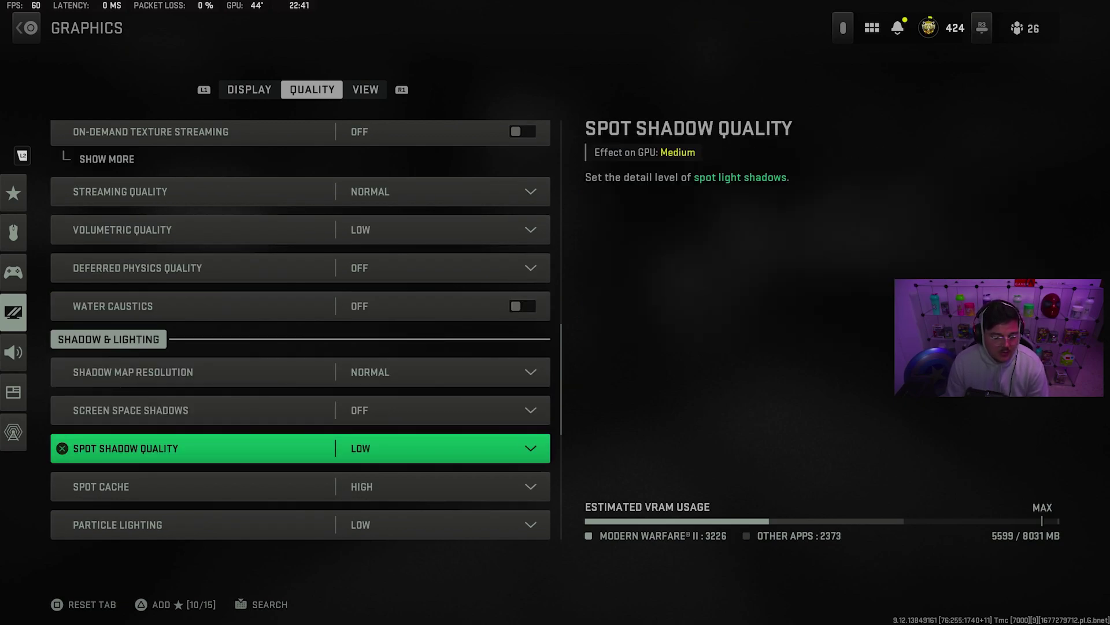
{"action": "key", "text": "Down"}
{"action": "key", "text": "Down"}
{"action": "key", "text": "Down"}
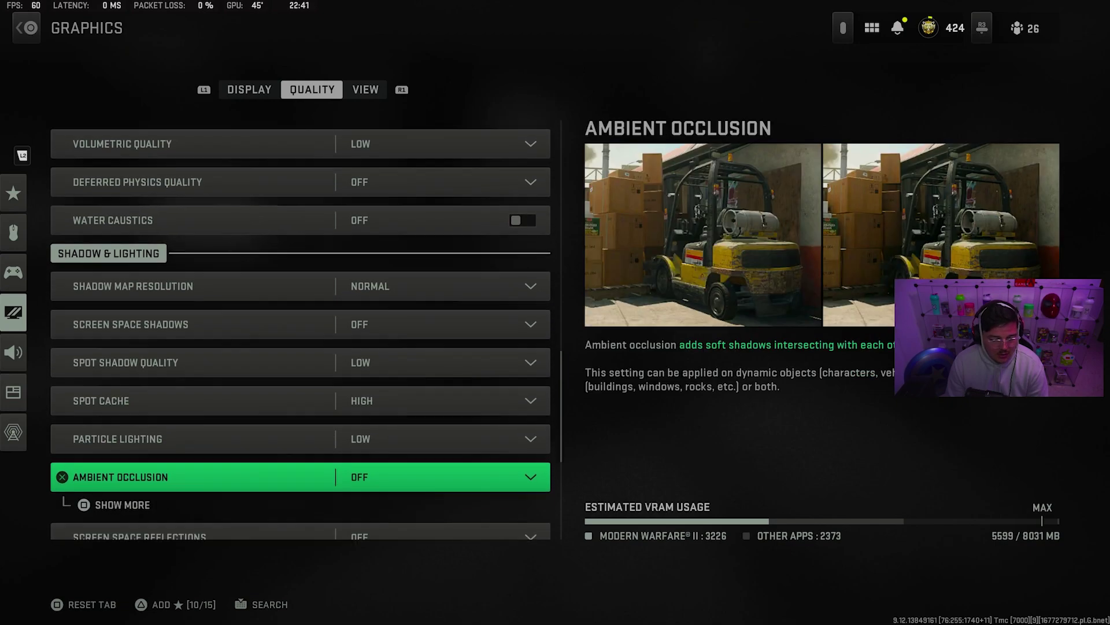
{"action": "key", "text": "Down"}
{"action": "key", "text": "Down"}
{"action": "key", "text": "Down"}
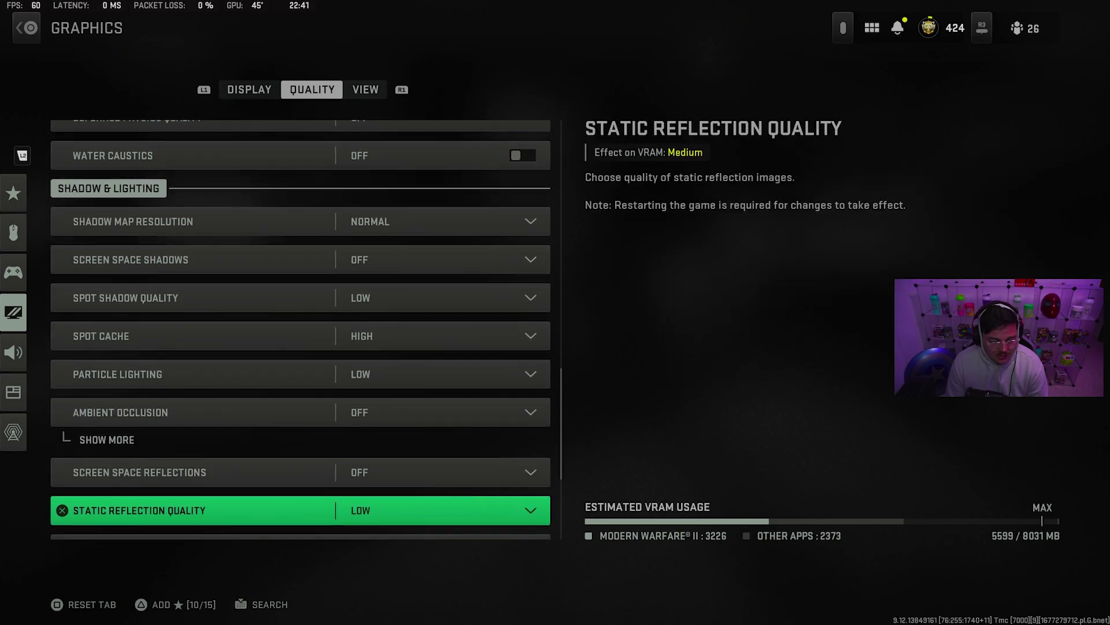
Review the Post Processing Effects settings, covering NVIDIA Reflex Low Latency, depth of field, motion blur and film grain
{"action": "key", "text": "Down"}
{"action": "key", "text": "Down"}
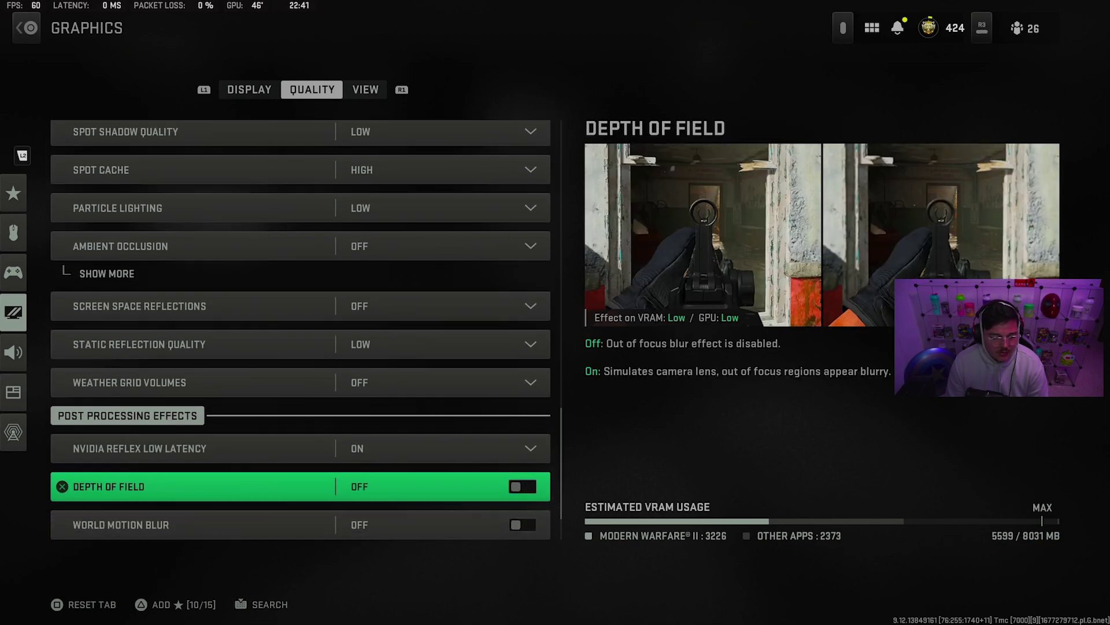
{"action": "key", "text": "Up"}
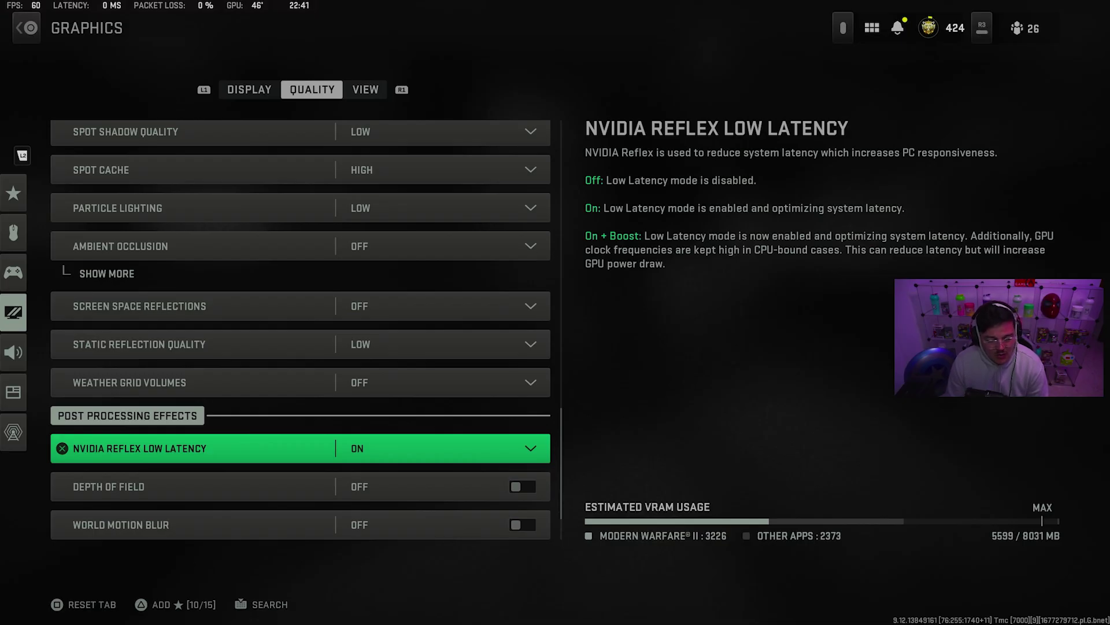
{"action": "key", "text": "Down"}
{"action": "key", "text": "Down"}
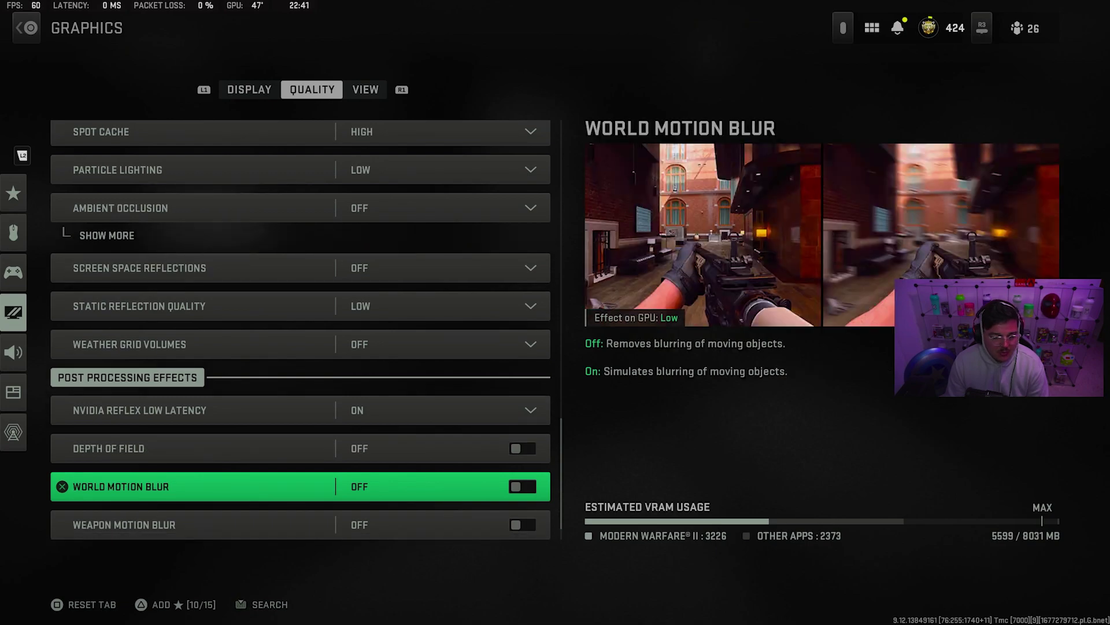
{"action": "key", "text": "Down"}
{"action": "key", "text": "Down"}
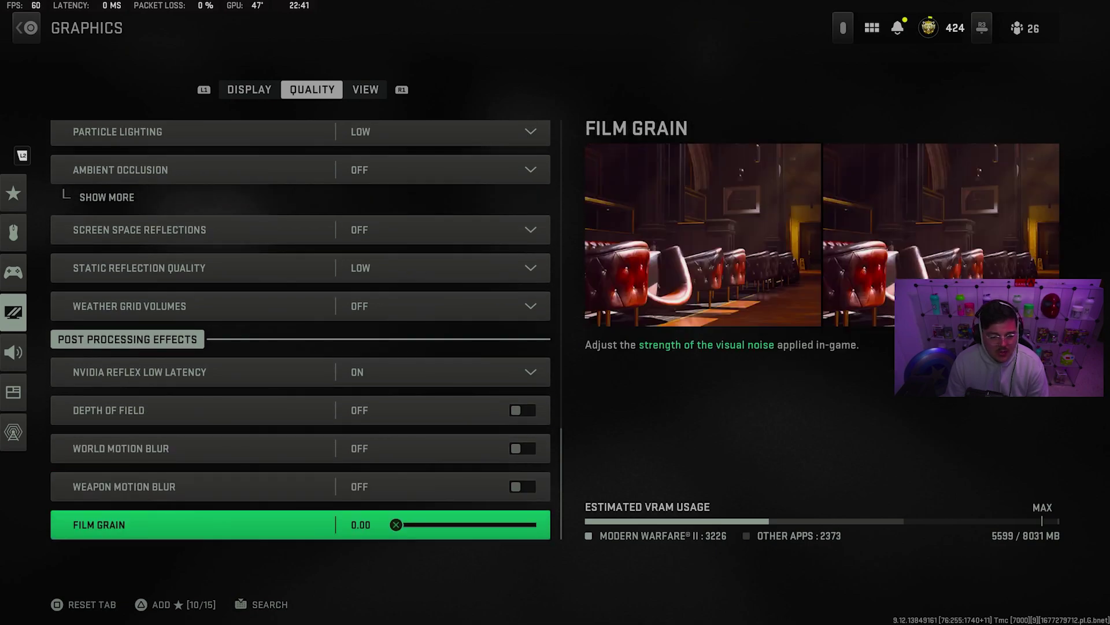
Open the View graphics settings and review the field of view and camera movement options
{"action": "key", "text": "e"}
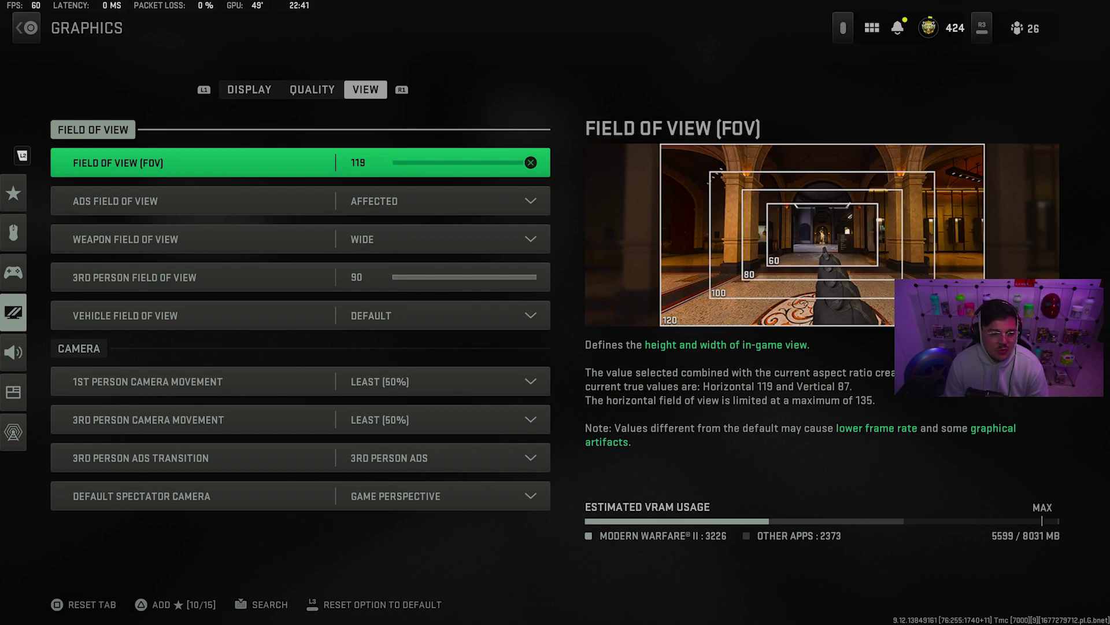
{"action": "left_click", "coordinate": [300, 200]}
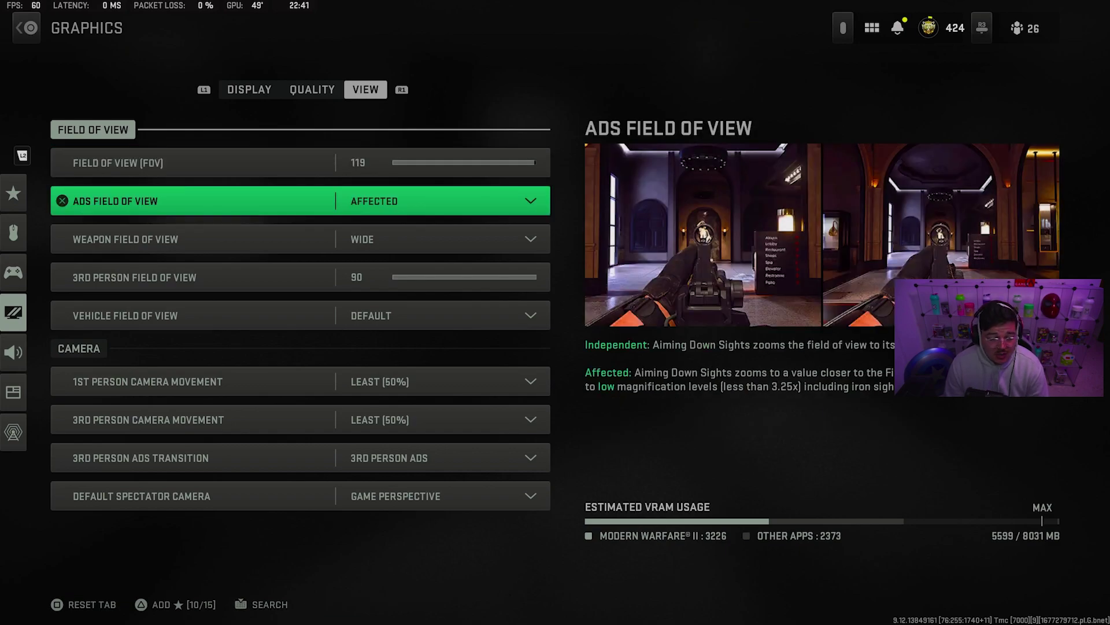
{"action": "left_click", "coordinate": [300, 239]}
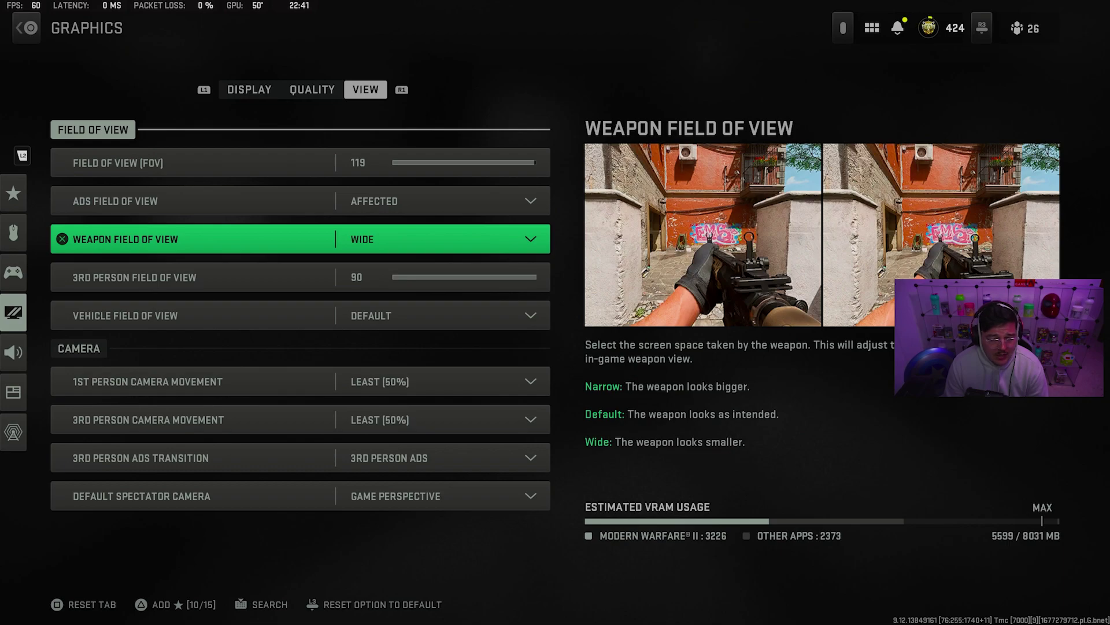
{"action": "left_click", "coordinate": [300, 278]}
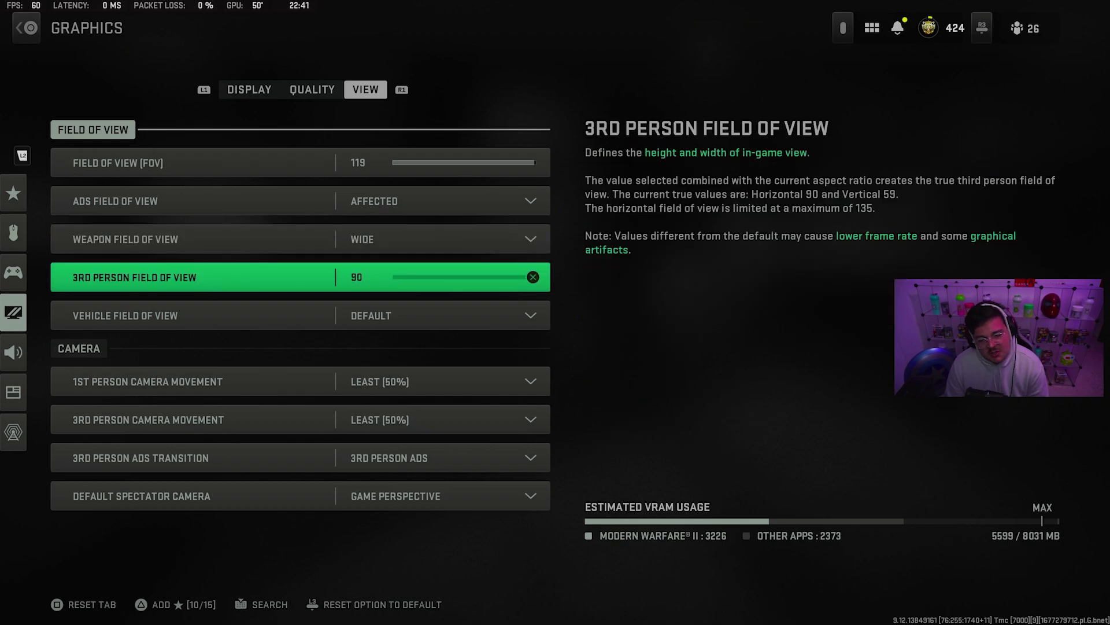
{"action": "key", "text": "Down"}
{"action": "key", "text": "Down"}
{"action": "key", "text": "Down"}
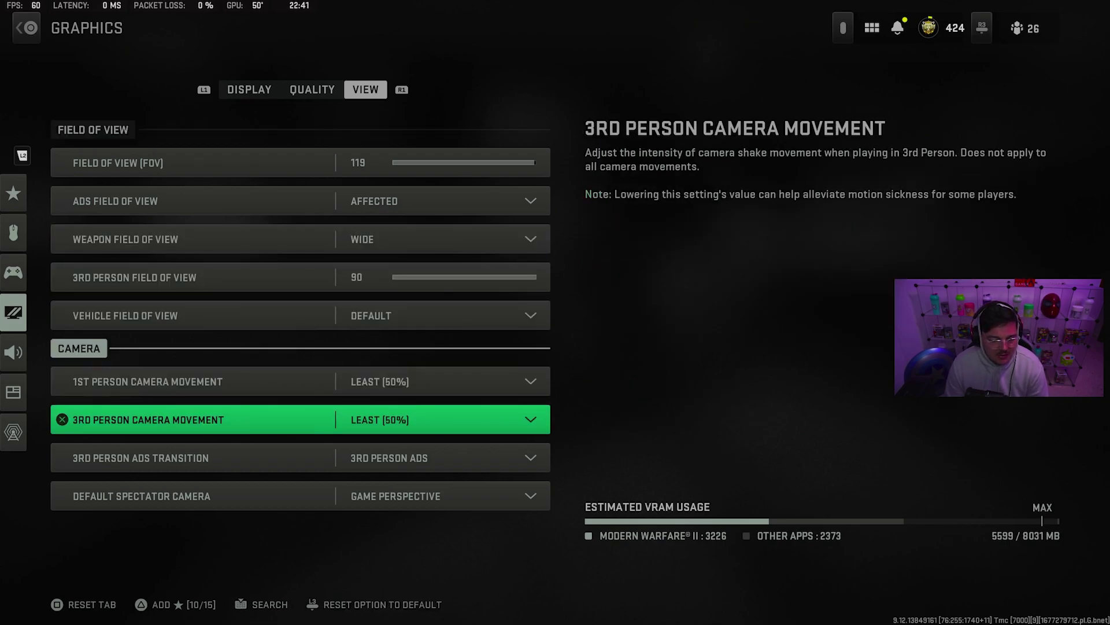
{"action": "key", "text": "Up"}
{"action": "key", "text": "Down"}
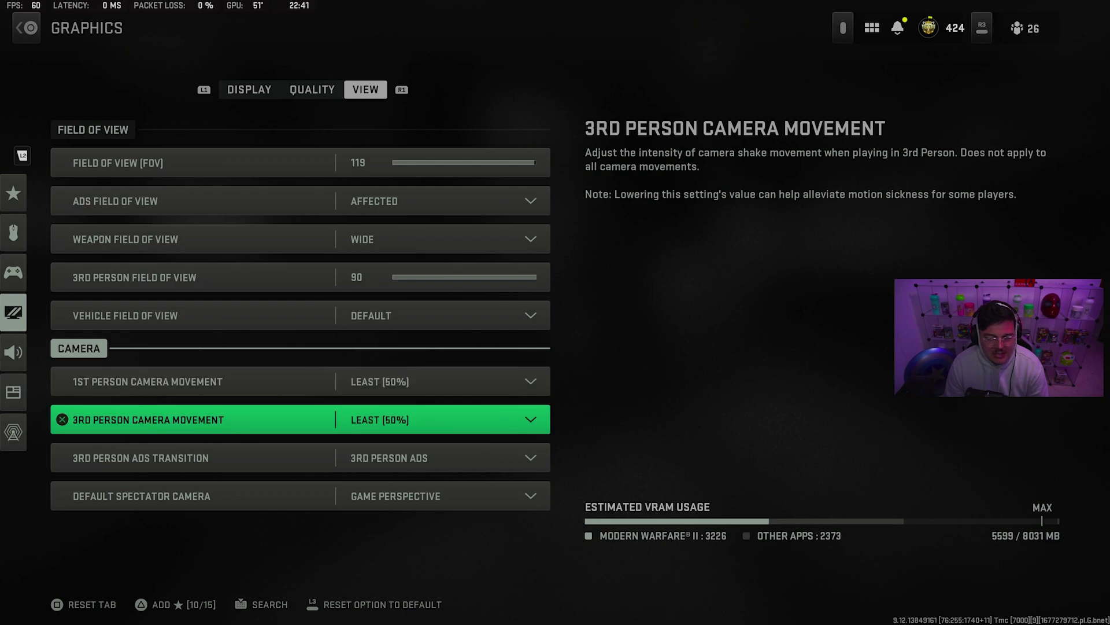